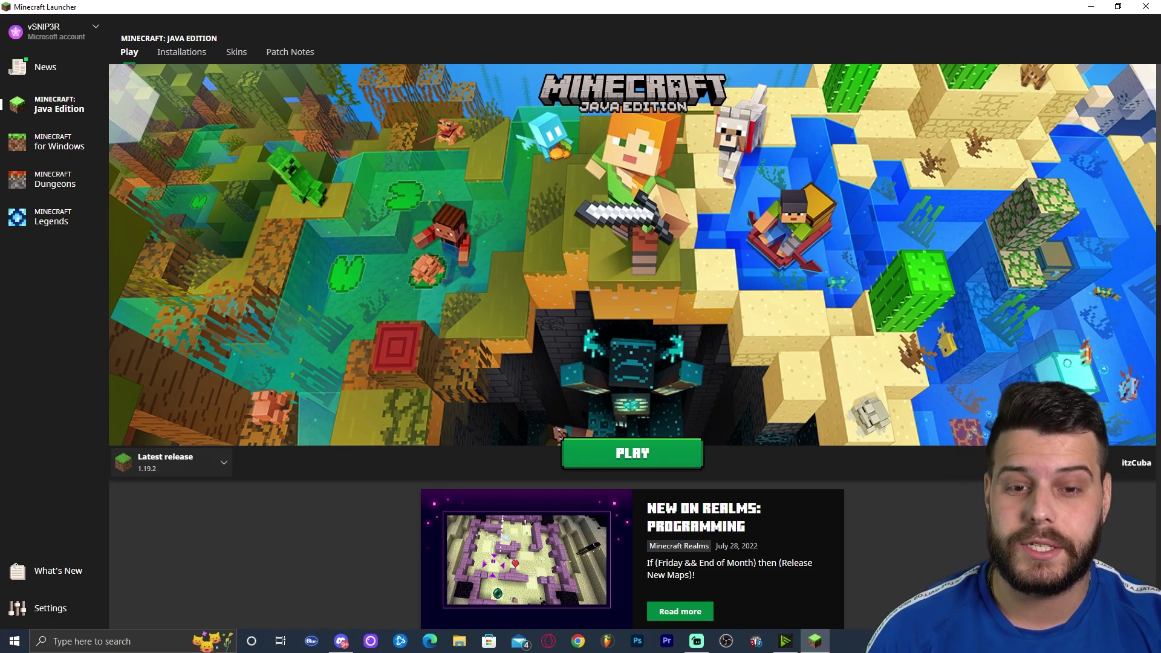
Launch the latest release of Minecraft Java Edition, 1.19.2, and quit the game from its title screen
left_click(632, 454)
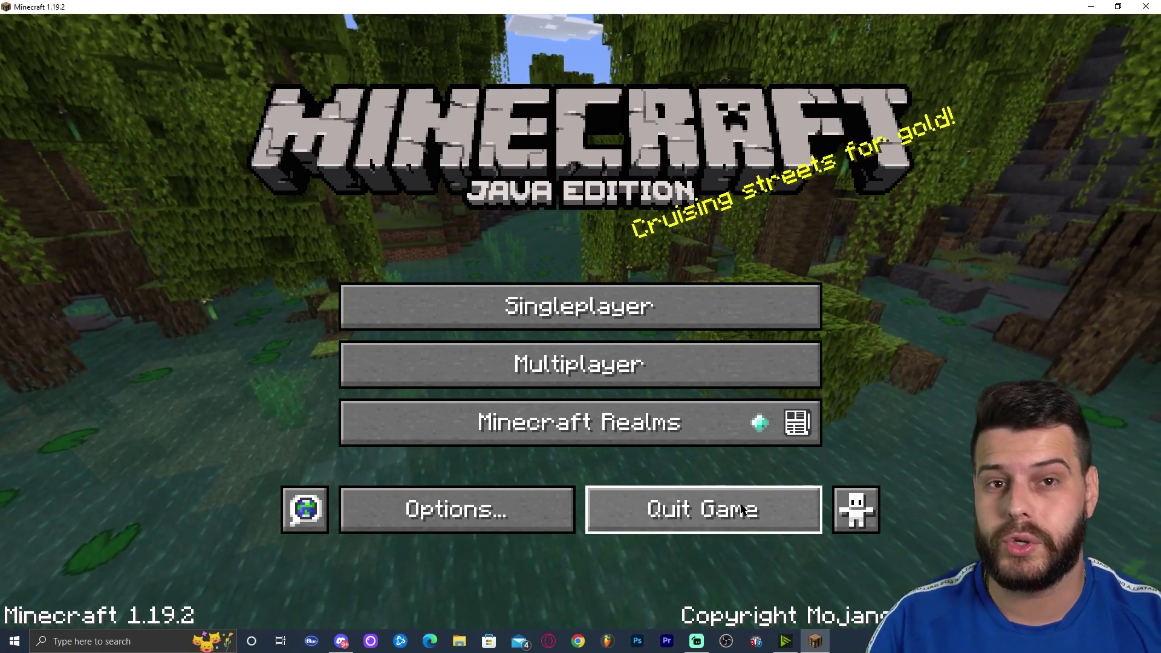
left_click(741, 509)
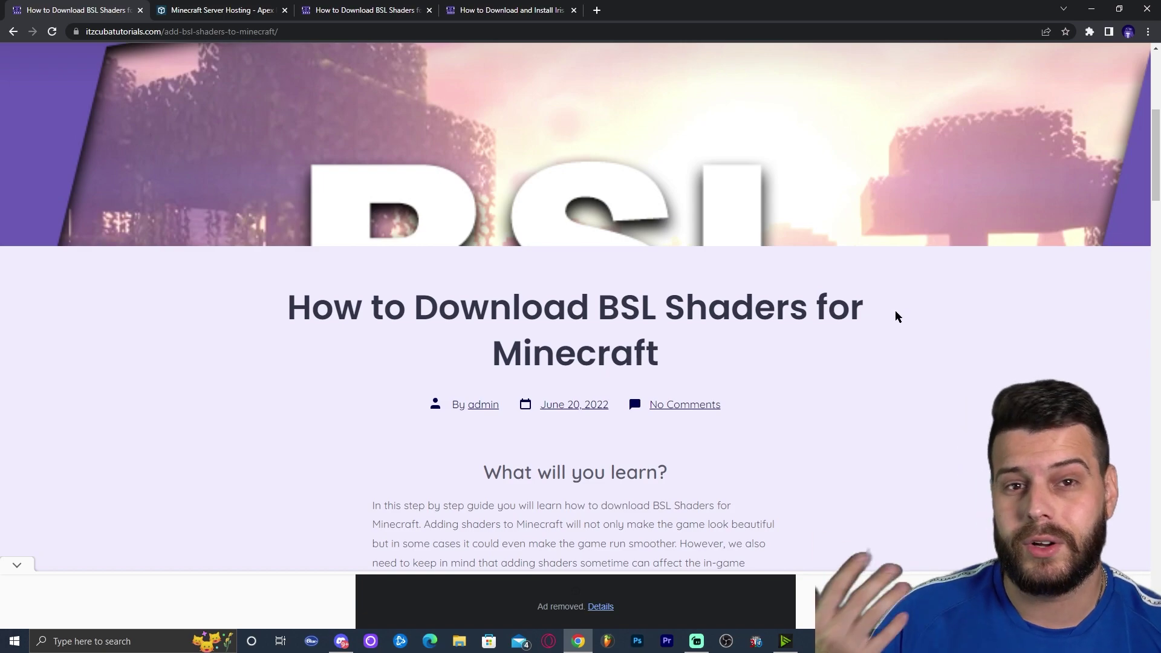
Open the BSL Shaders CurseForge page in a new tab through the download link in Step 1 of the guide
scroll(886, 323, "up", 3)
scroll(989, 344, "up", 3)
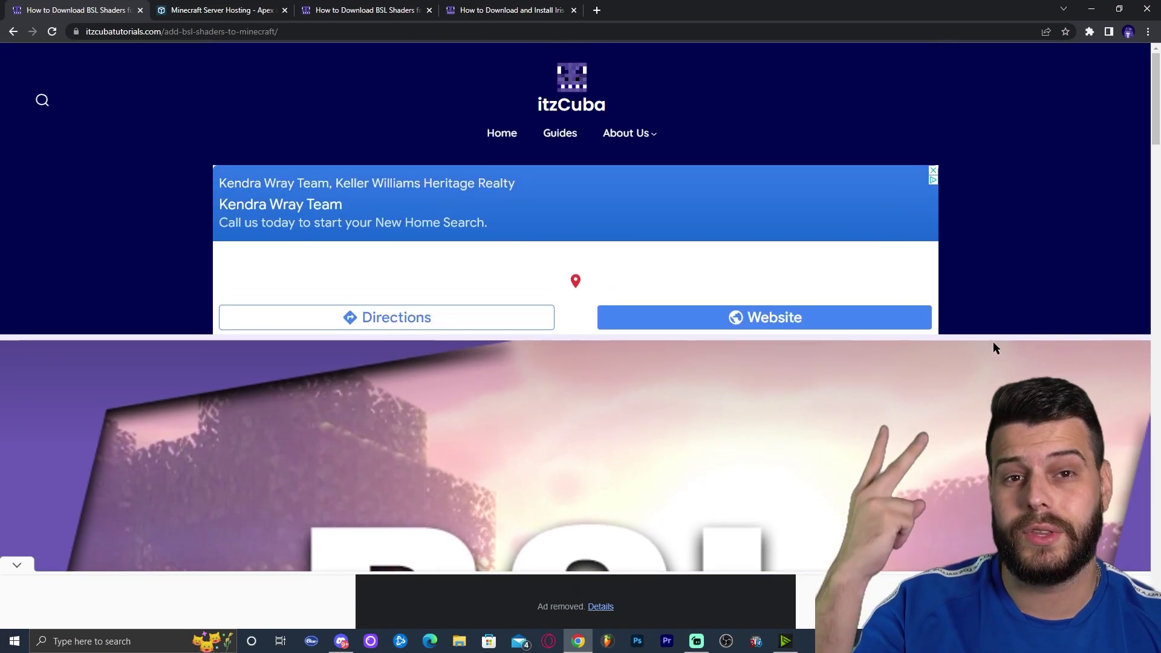
scroll(997, 320, "down", 15)
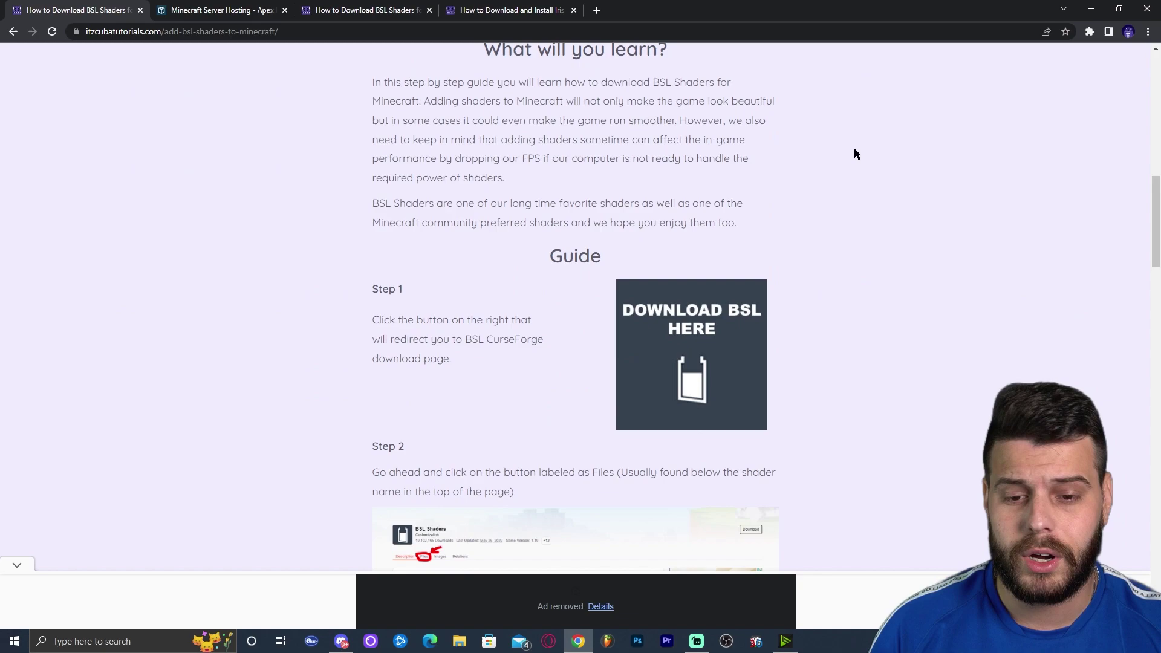
scroll(905, 145, "down", 2)
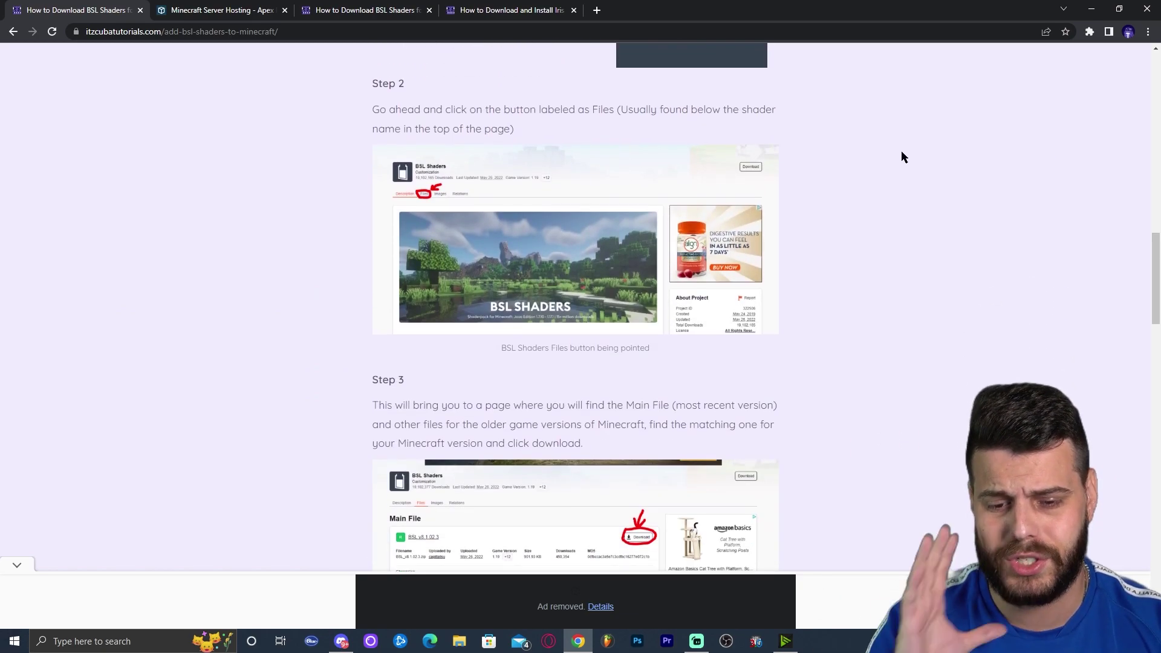
scroll(902, 151, "up", 3)
scroll(877, 169, "up", 4)
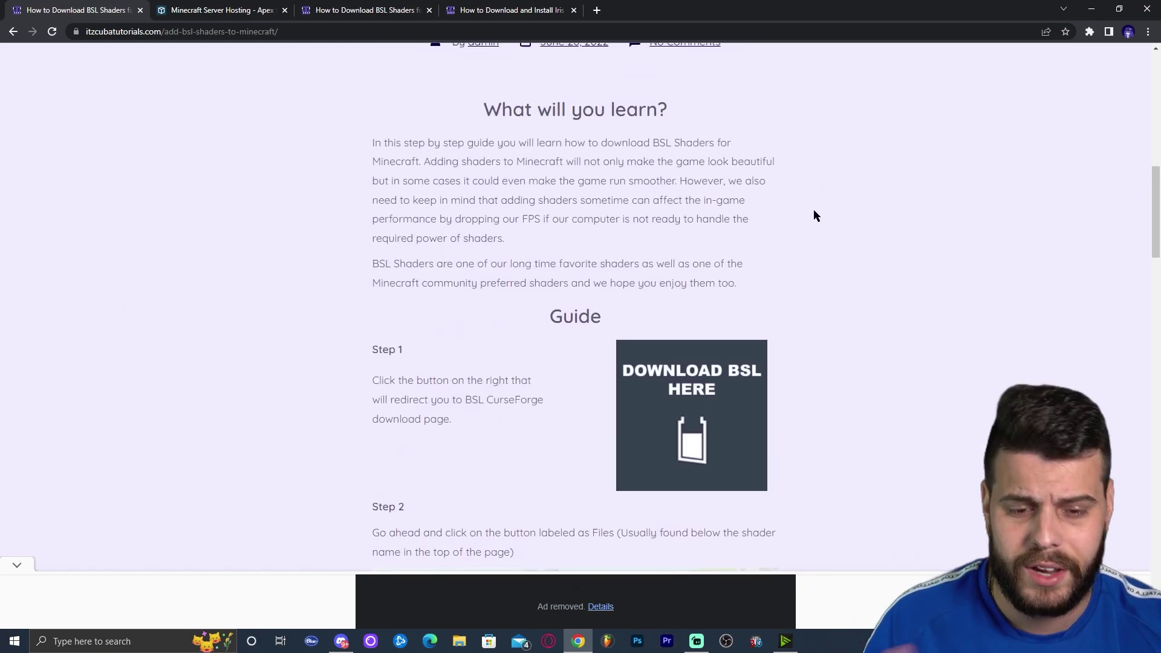
middle_click(734, 375)
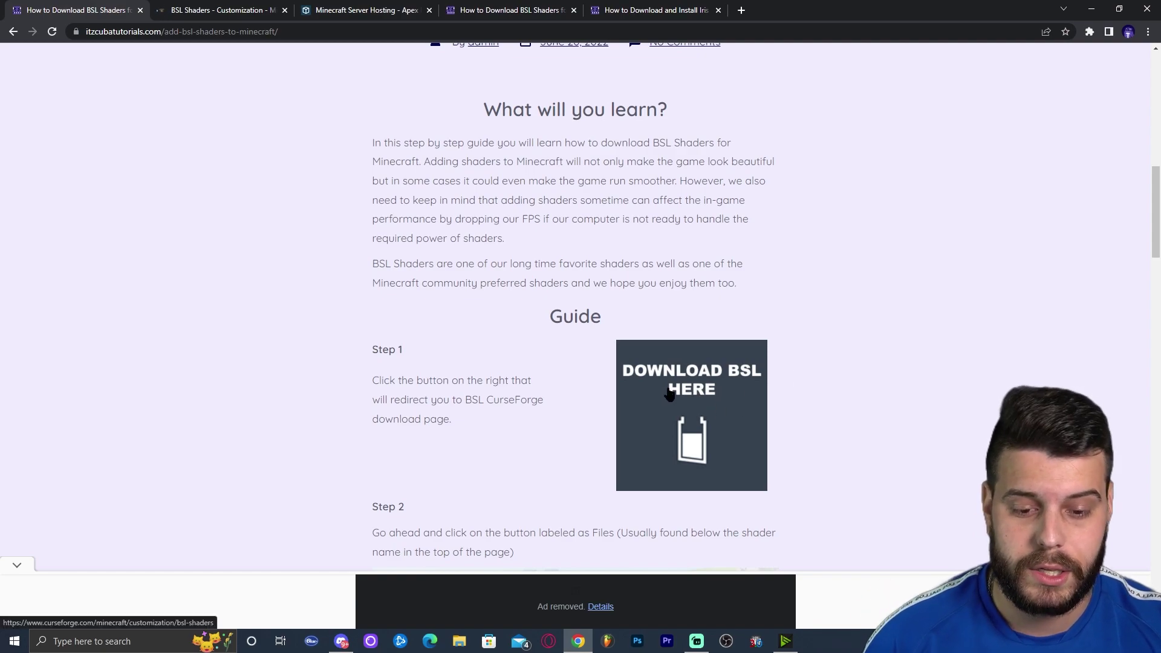
left_click(260, 10)
Show the files of the BSL Shaders project and go to the Recent Files list
scroll(610, 270, "down", 3)
scroll(389, 168, "down", 1)
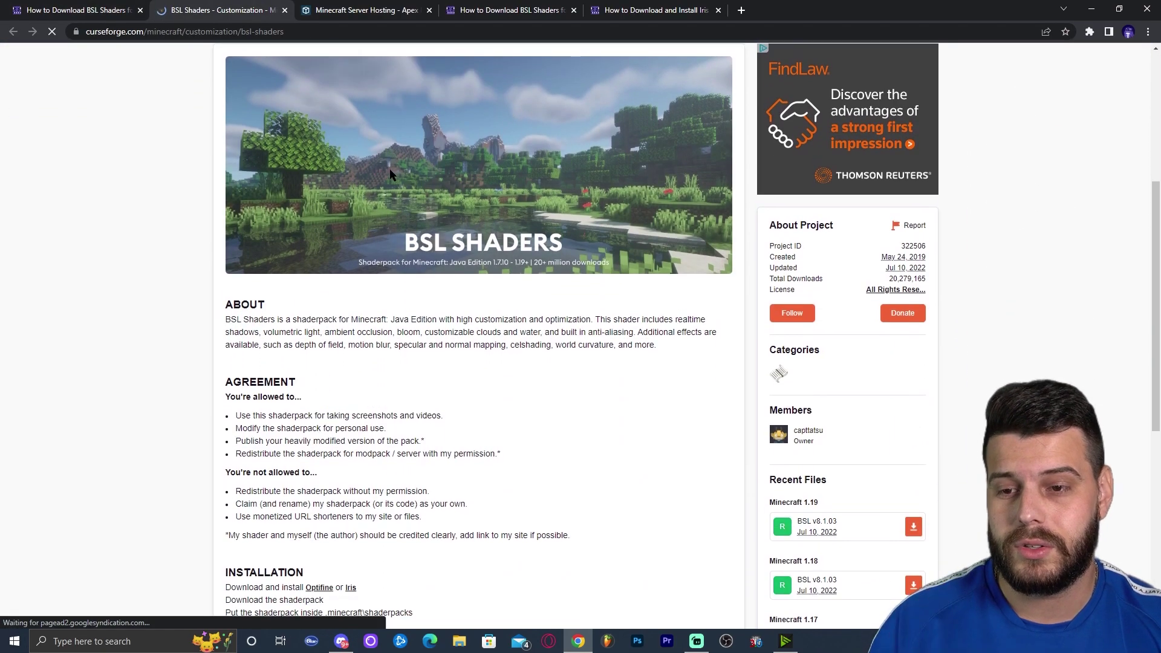
scroll(242, 151, "up", 1)
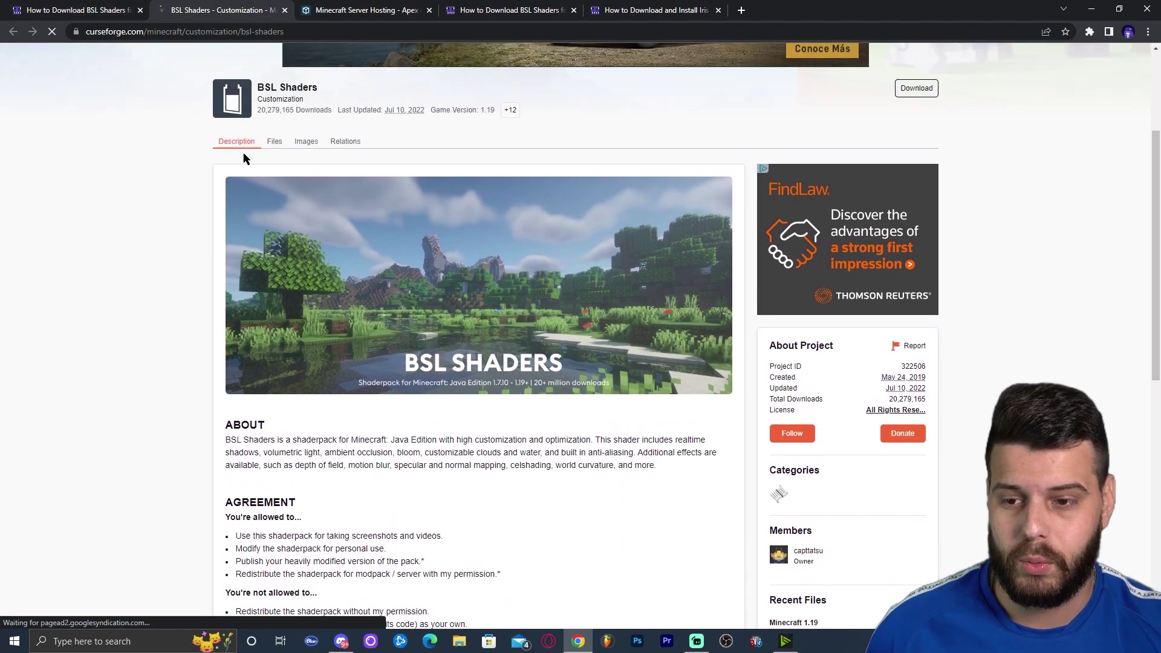
left_click(277, 145)
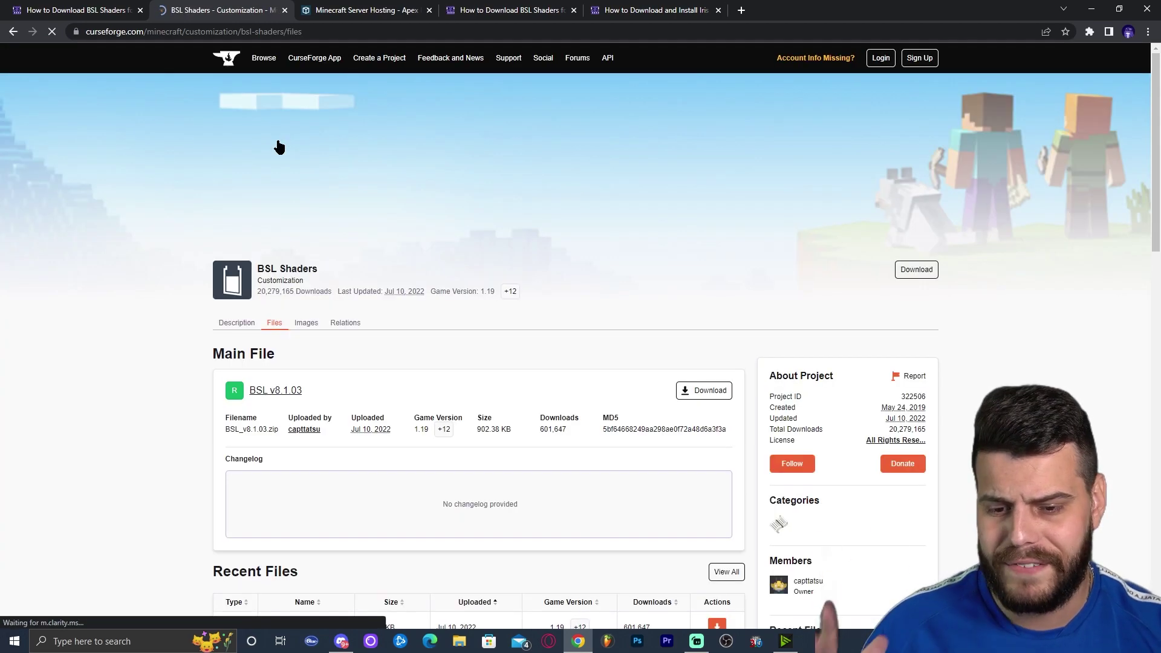
scroll(580, 205, "down", 6)
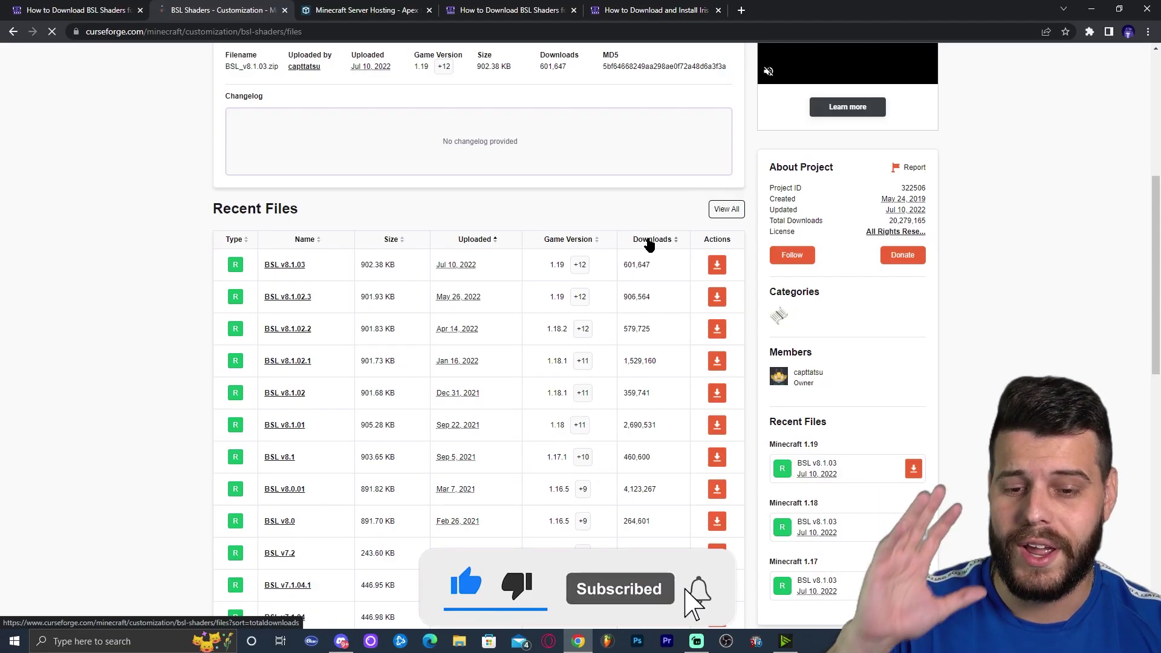
Download the BSL v8.1.03 file for game version 1.19 and save it as BSL_v8.1.03.zip in the Downloads folder
left_click_drag(550, 268, 558, 268)
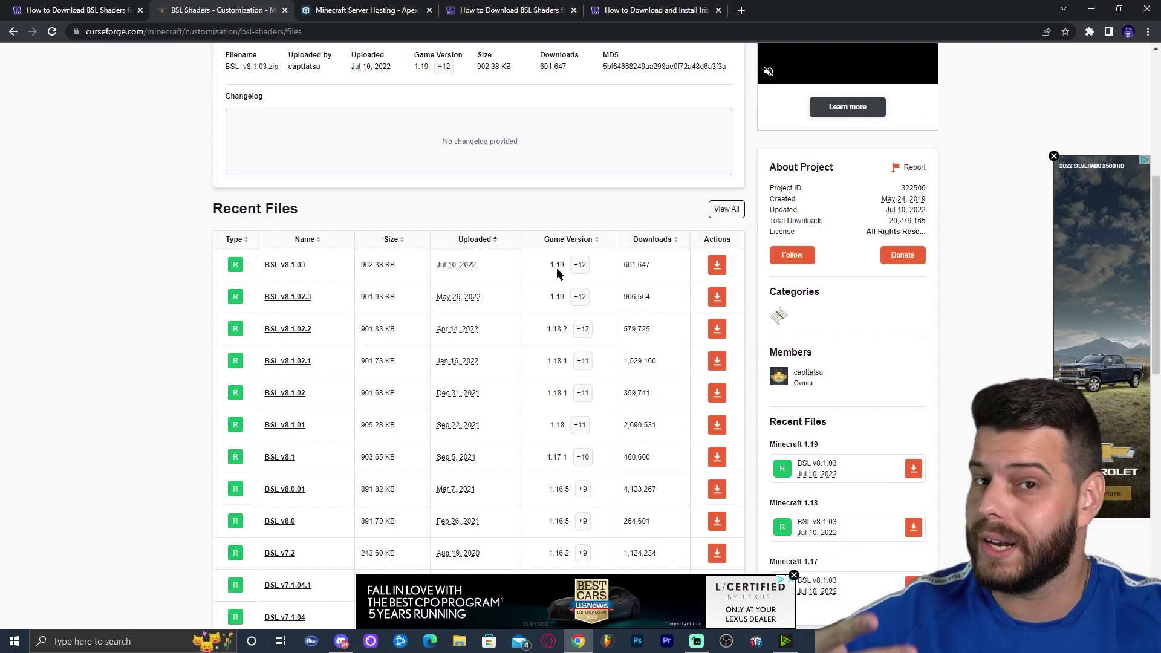
left_click_drag(556, 267, 565, 265)
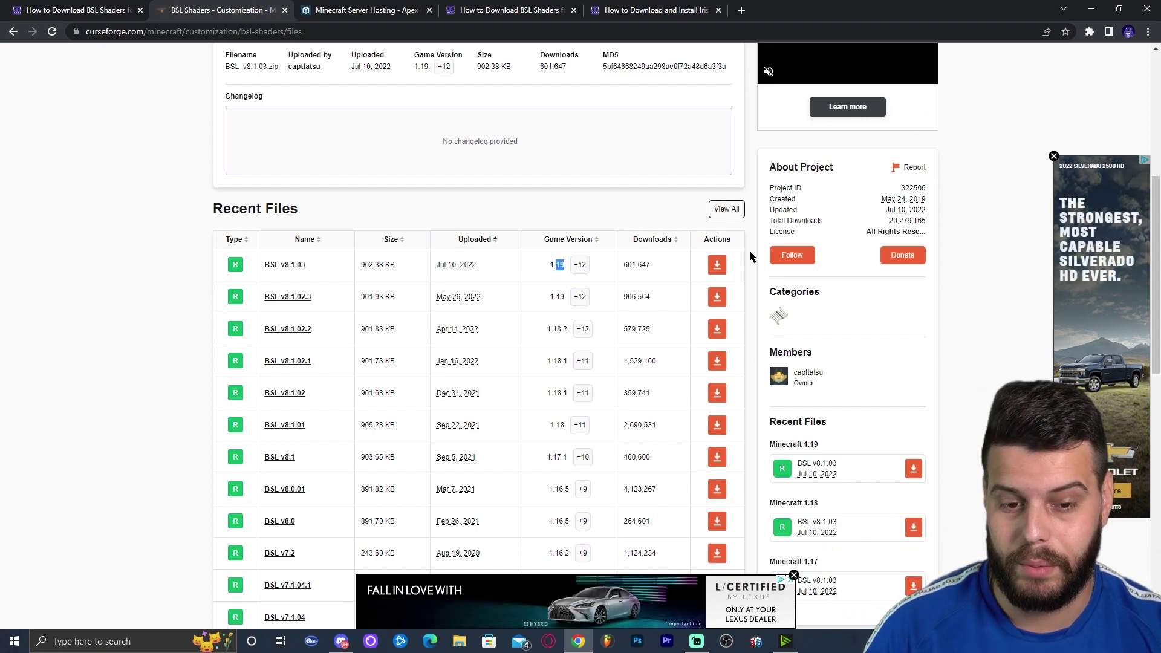
left_click(718, 265)
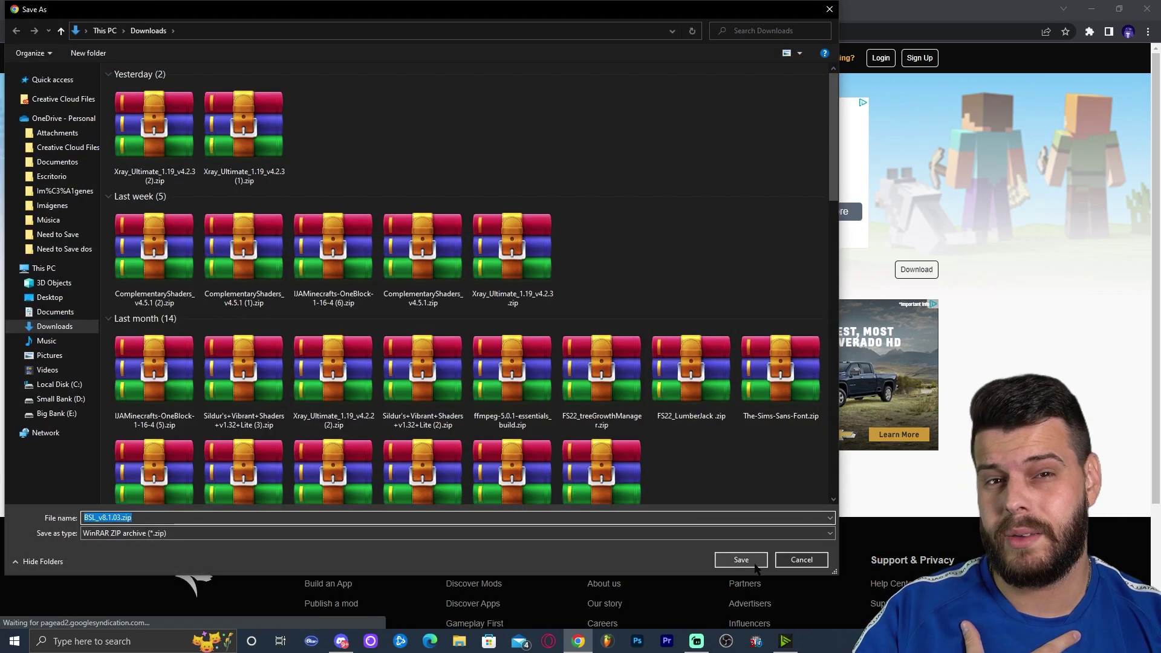
left_click(749, 562)
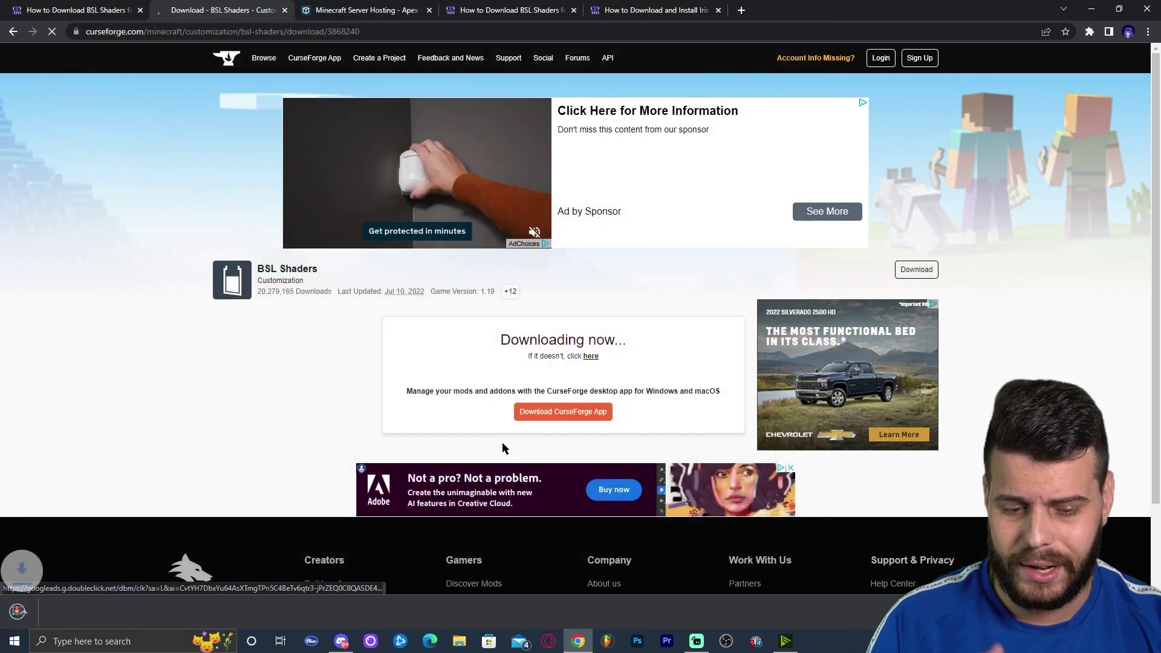
Shrink the browser window, put a copy of BSL_v8.1.03.zip on the desktop, and maximize the browser again
key("super+Down")
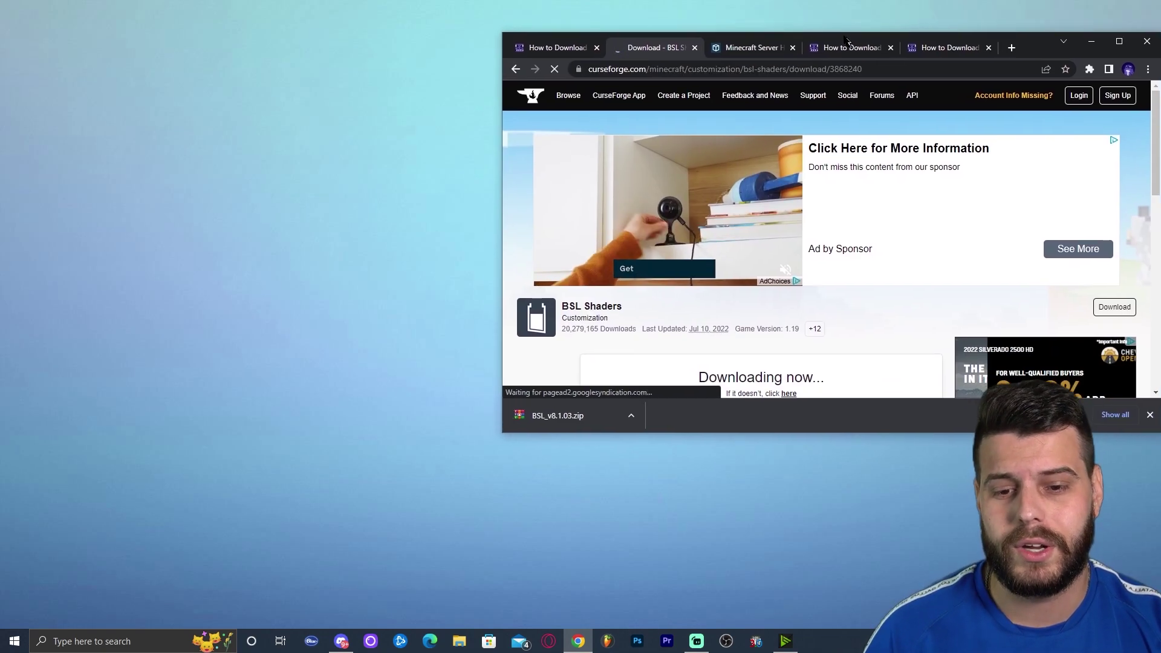
left_click_drag(534, 417, 318, 216)
left_click(1114, 39)
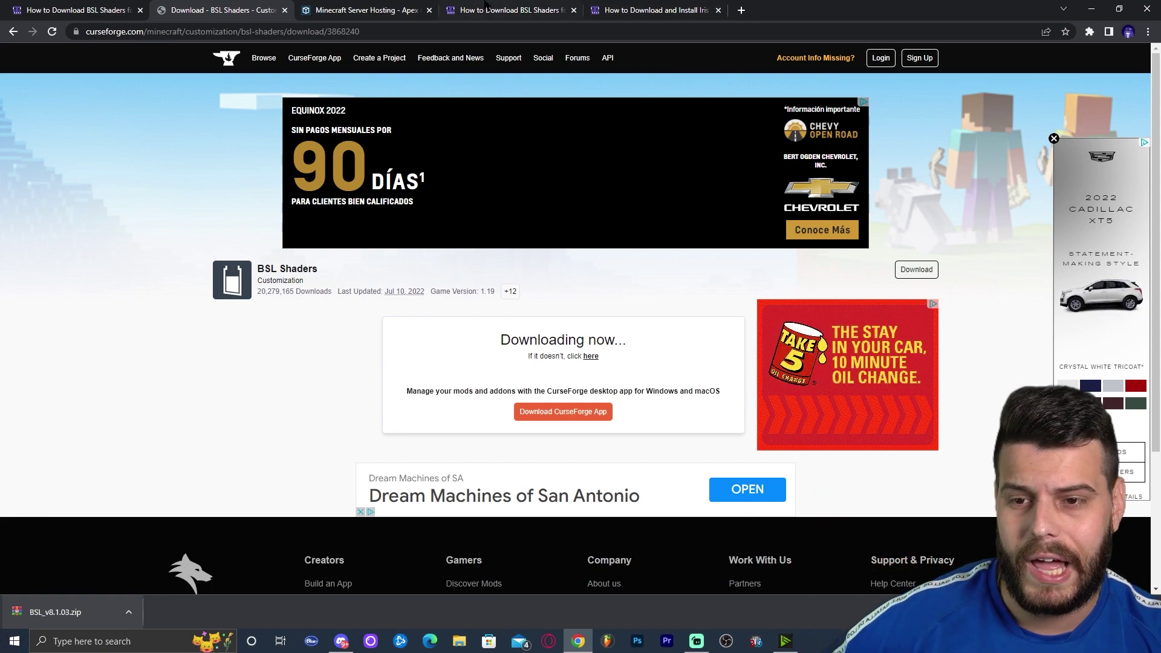
Close the CurseForge, Apex Hosting and BSL guide tabs, keeping only the Iris Shaders installation guide open
left_click(285, 11)
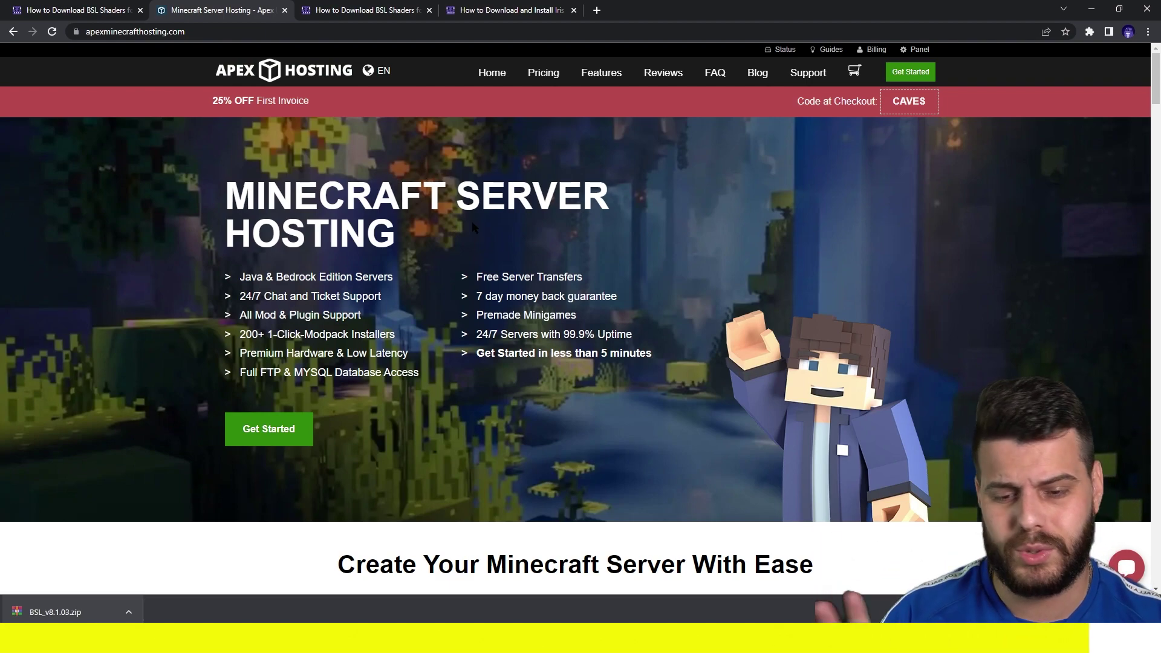
left_click(284, 11)
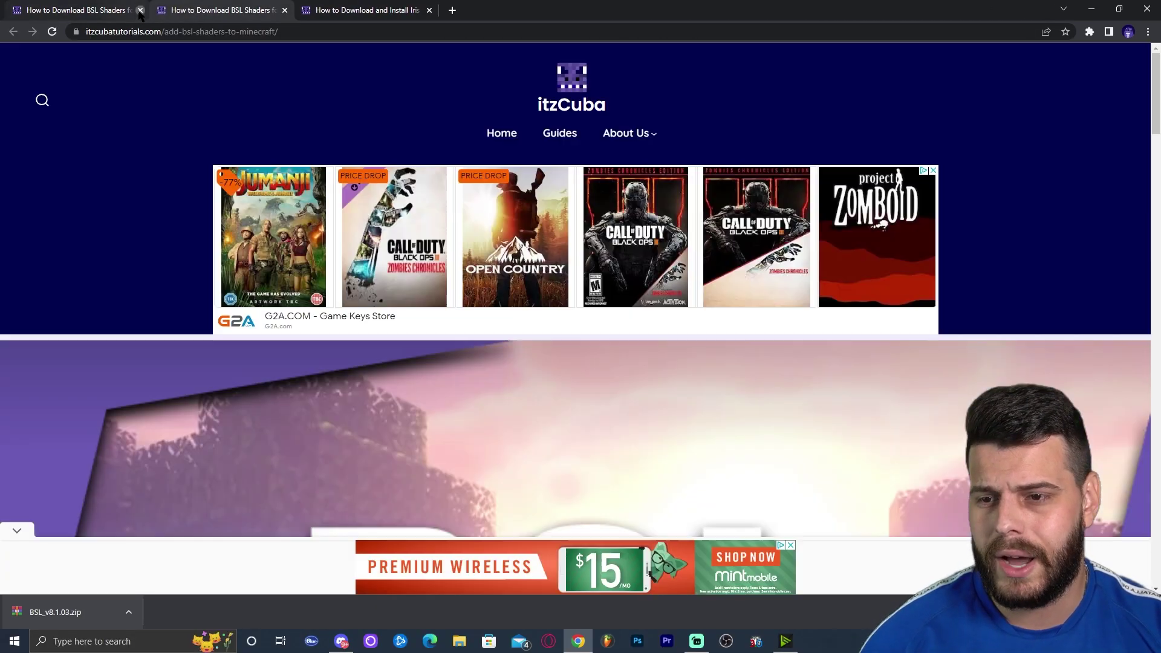
left_click(285, 10)
left_click(140, 10)
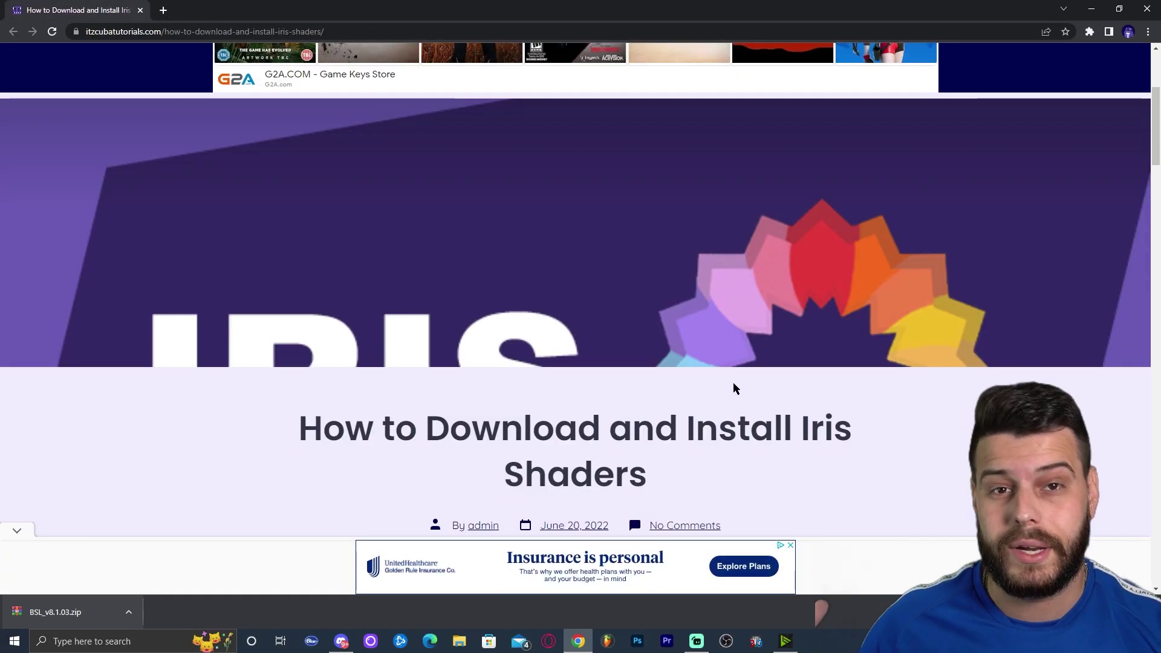
Open the Iris Shaders website through the download link in Step 1 of the Iris installation guide
scroll(734, 387, "down", 10)
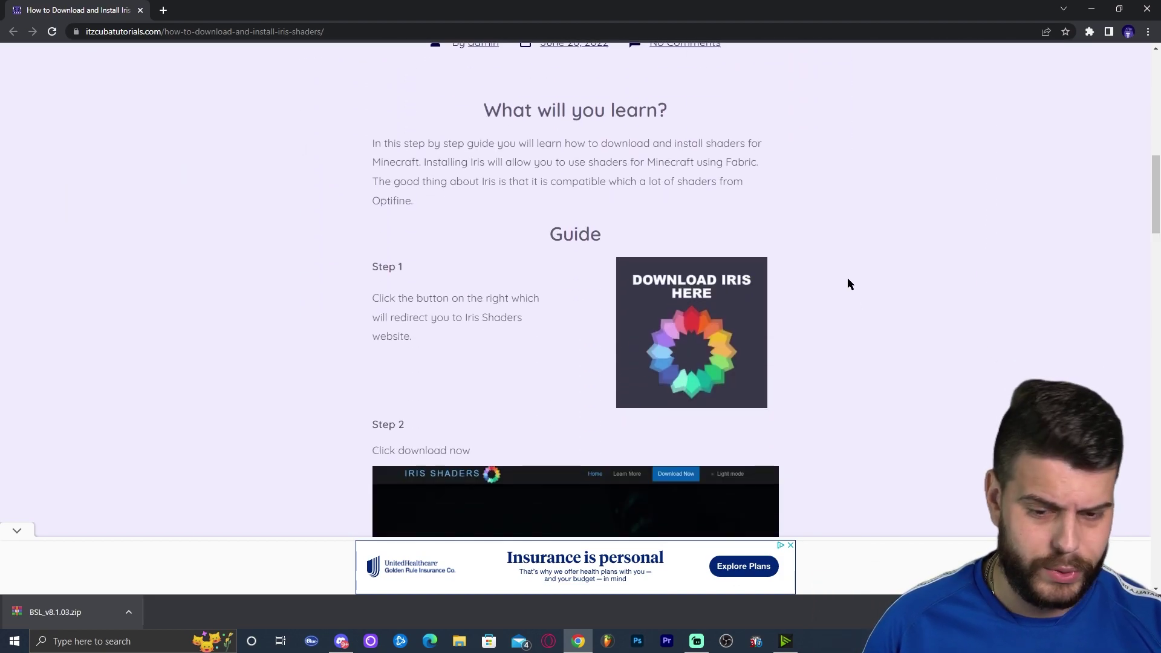
scroll(712, 120, "up", 2)
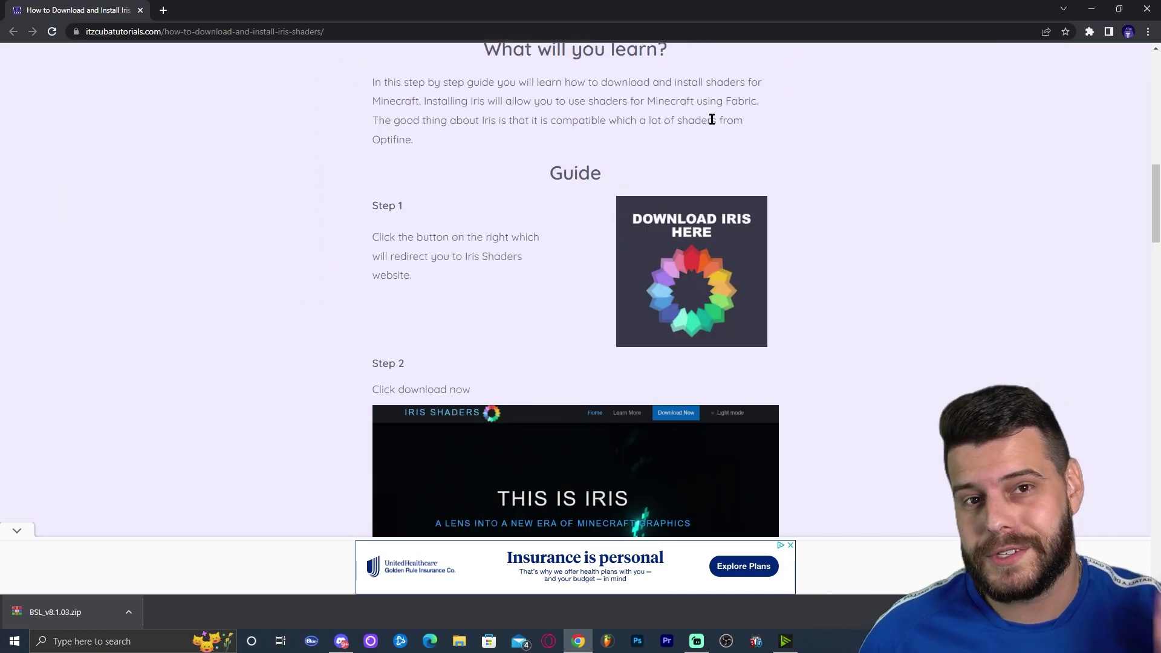
scroll(755, 125, "down", 6)
scroll(928, 202, "up", 8)
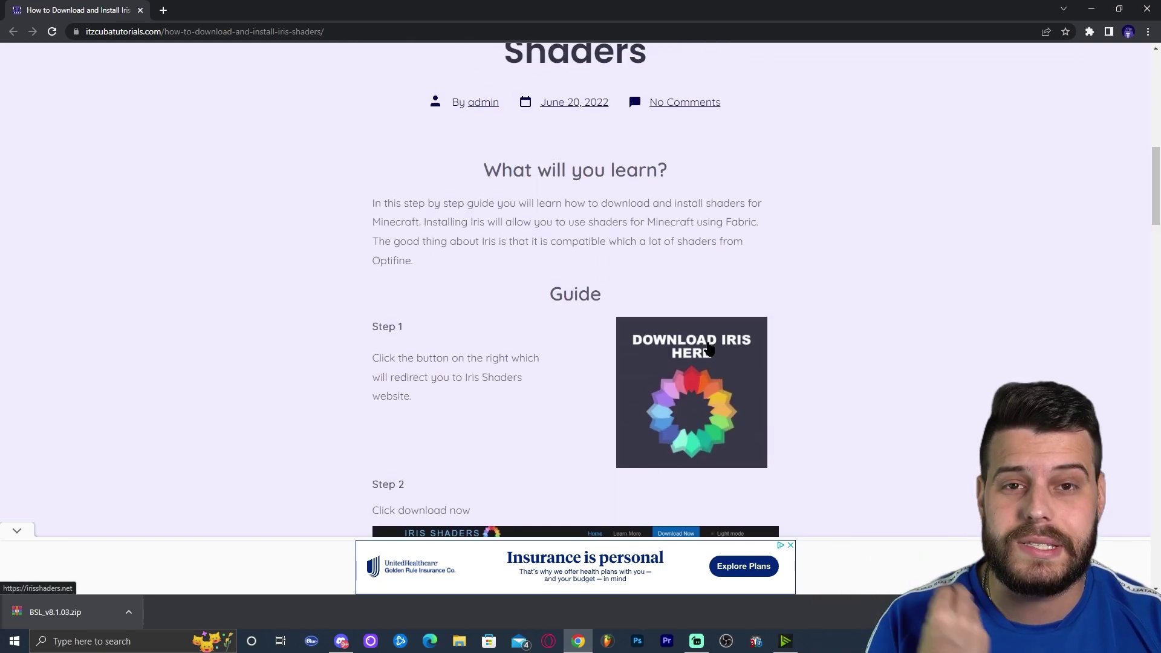
left_click(709, 347)
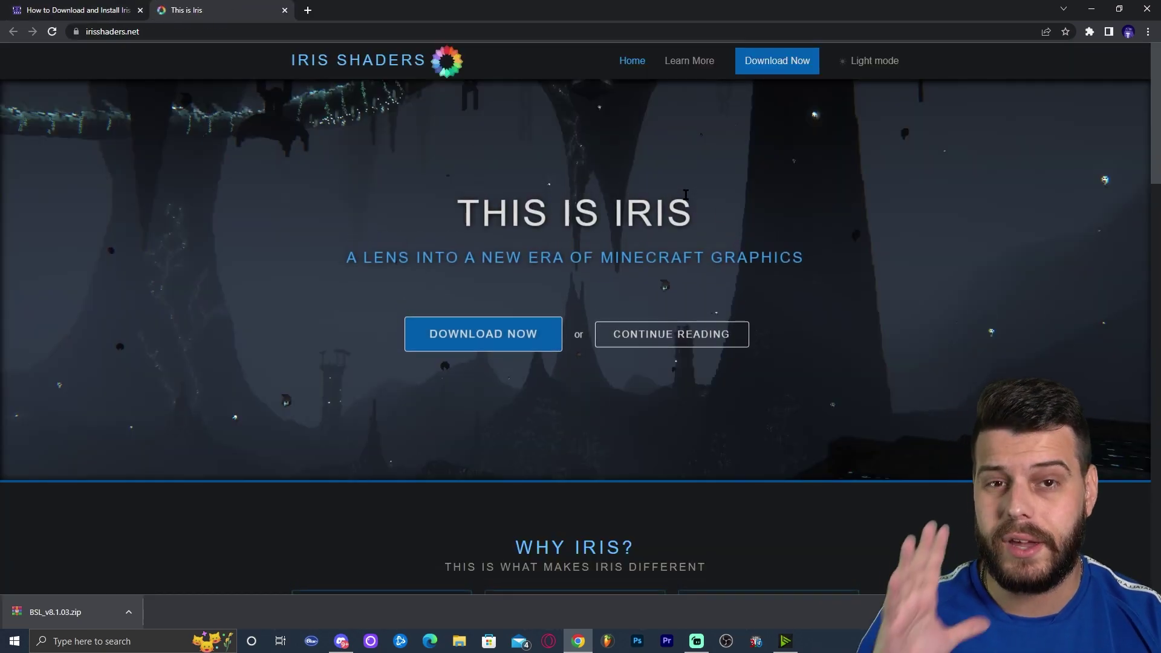
Download the Iris universal JAR as Iris-Installer-2.0.5 (2).jar, place a copy on the desktop, and refresh the desktop
left_click(513, 340)
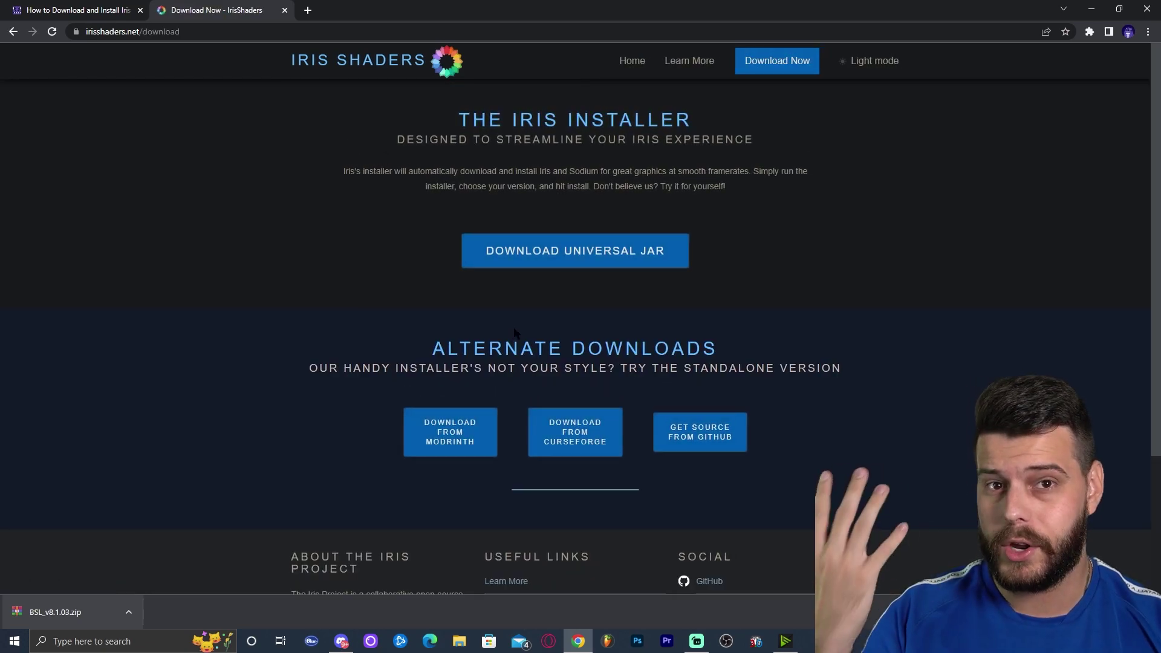
left_click(618, 256)
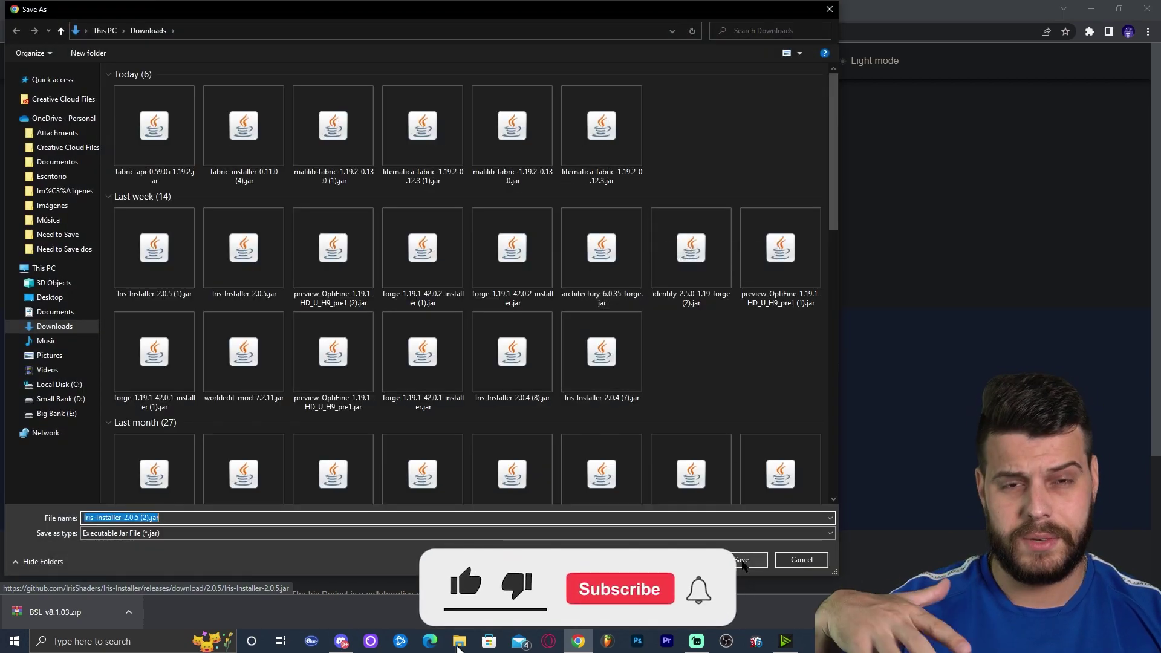
left_click(743, 562)
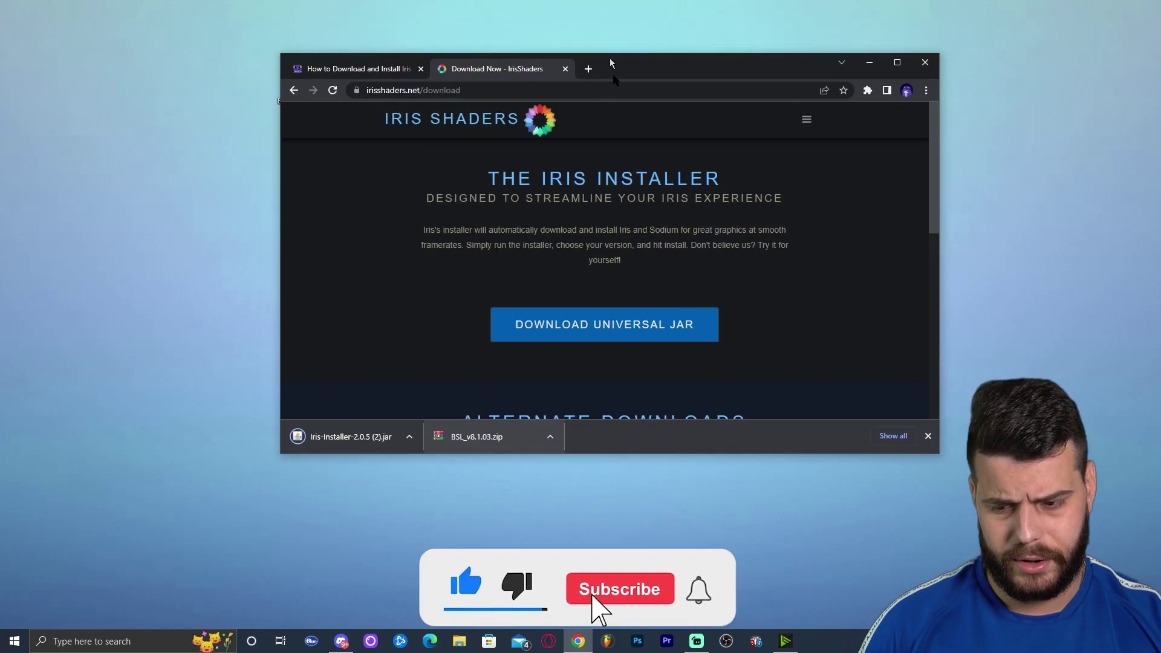
right_click(361, 161)
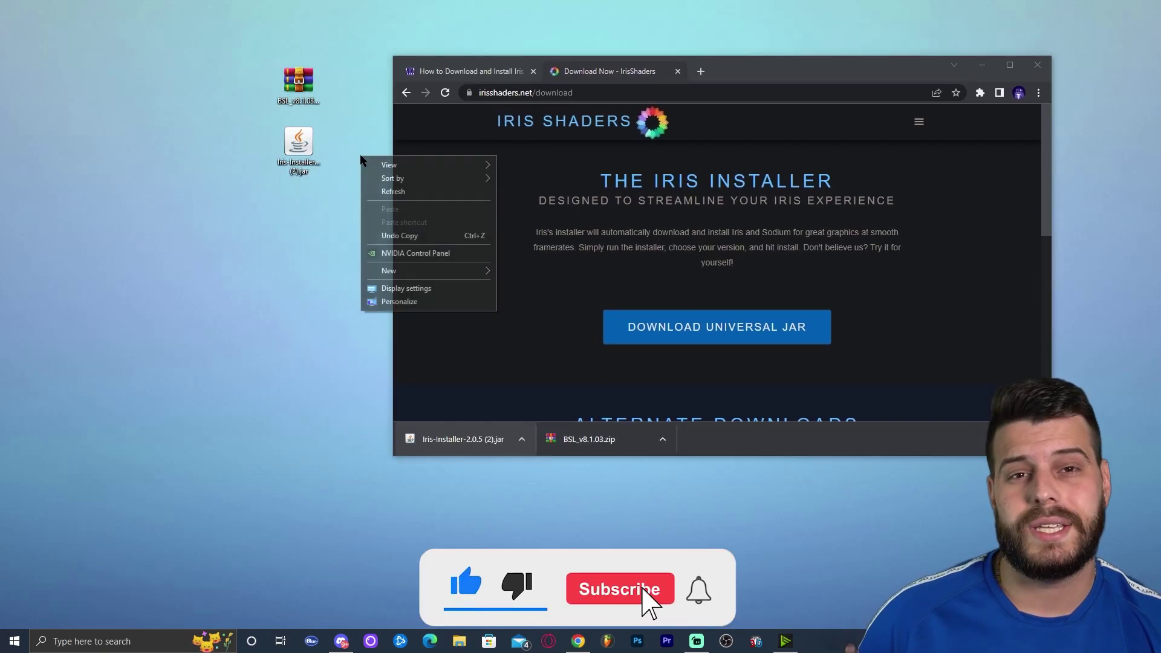
left_click(387, 191)
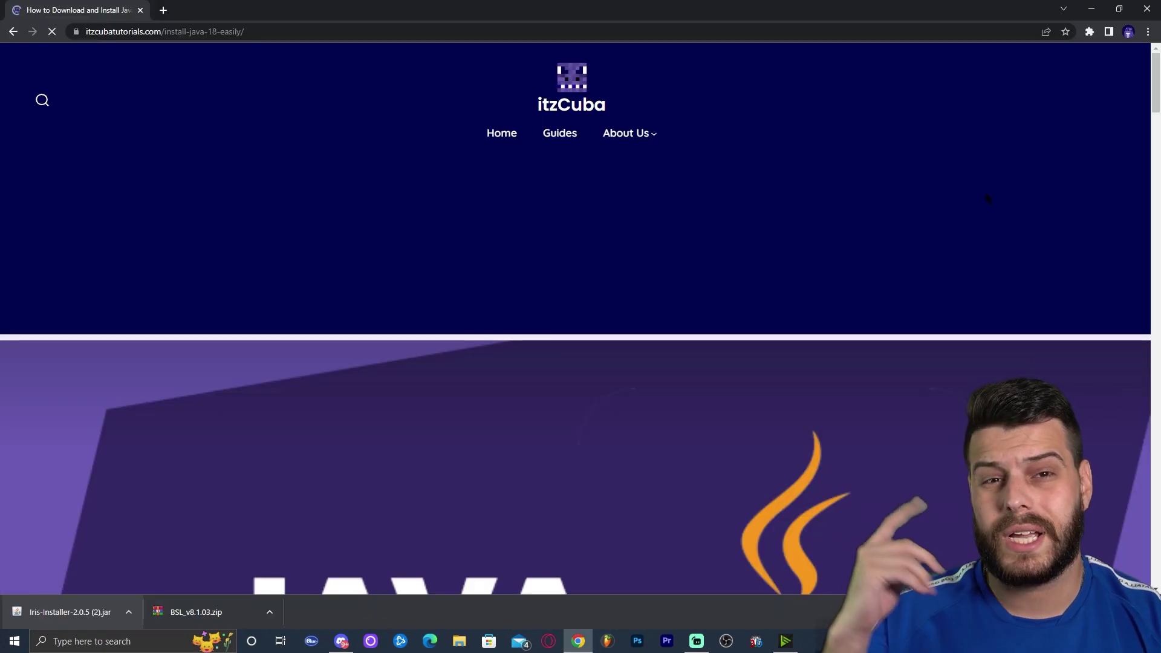
Look through the steps of the Java 18 installation guide, and return to the desktop and refresh it
scroll(974, 205, "down", 15)
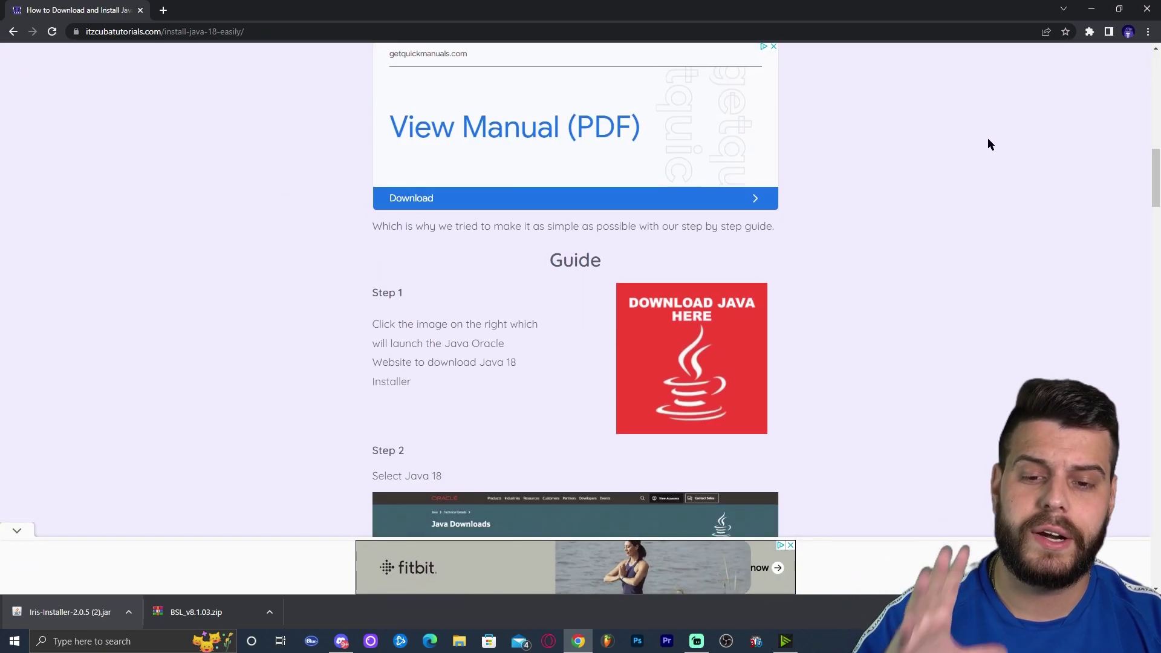
scroll(983, 140, "down", 4)
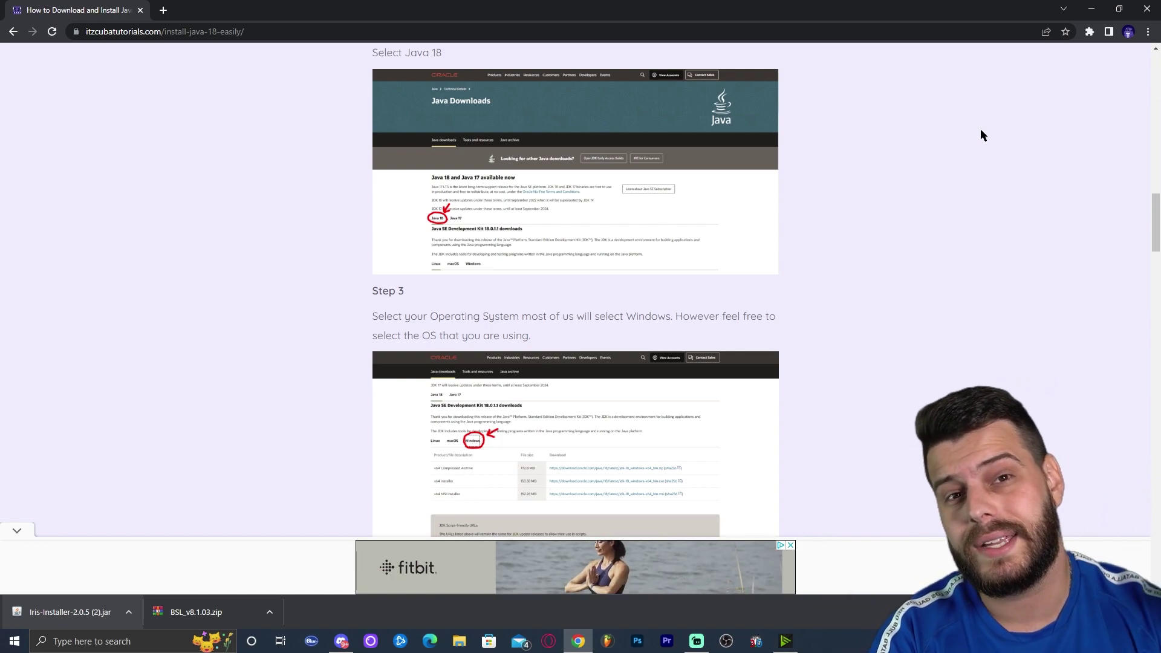
scroll(981, 135, "down", 10)
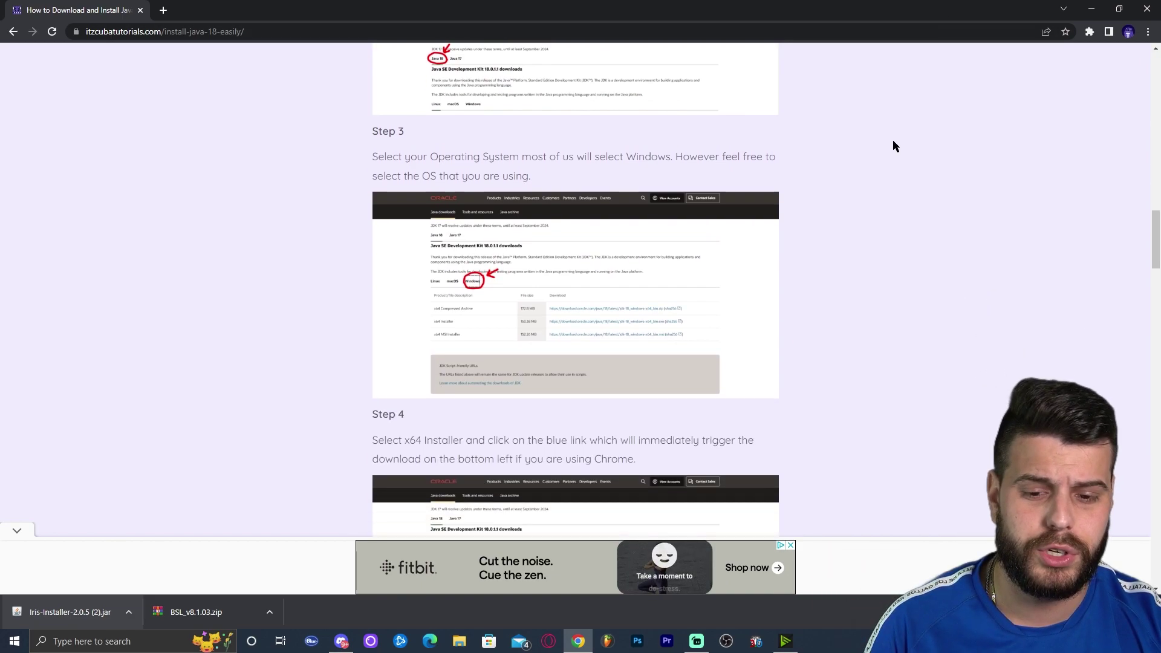
scroll(993, 207, "down", 5)
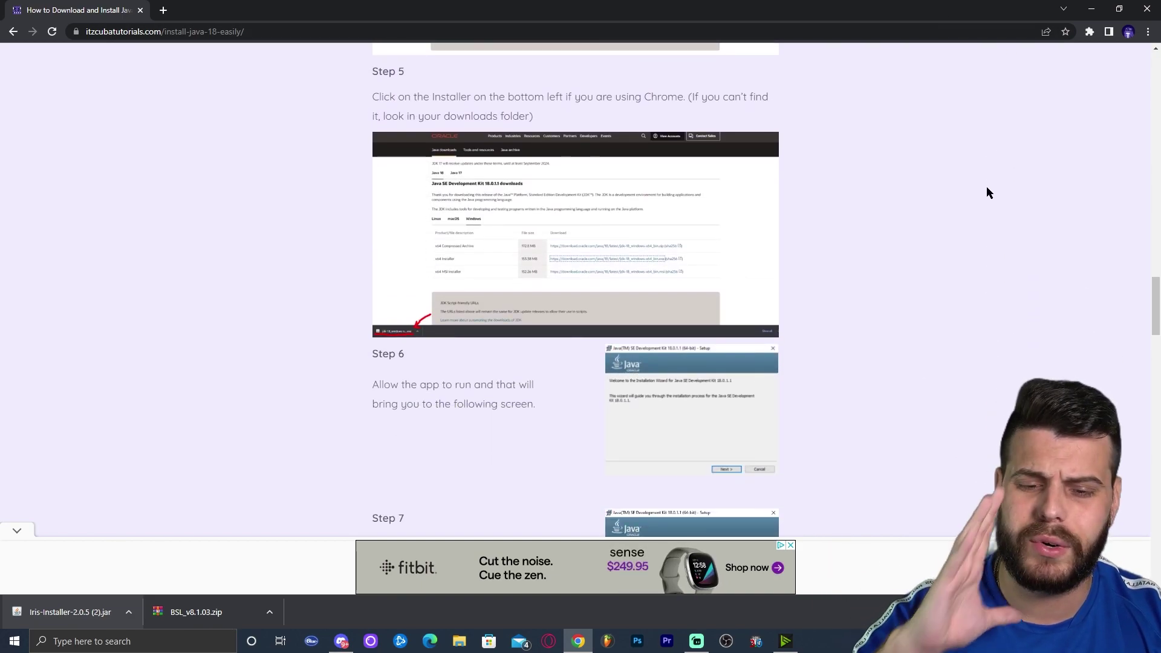
scroll(971, 176, "up", 6)
scroll(950, 199, "up", 15)
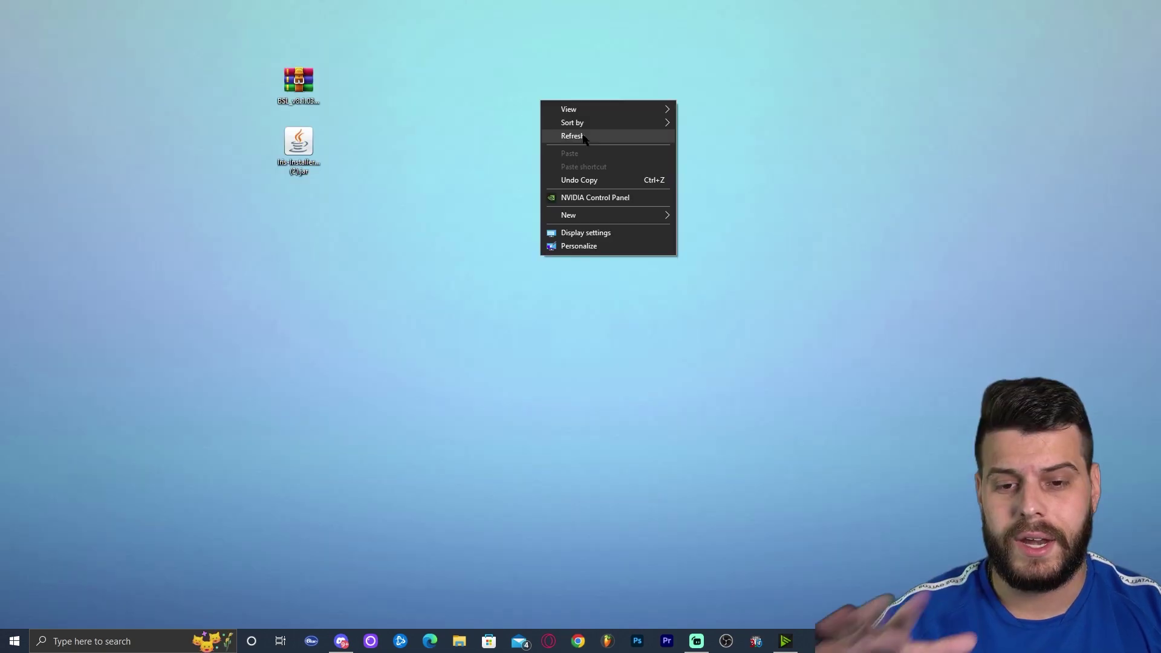
left_click(582, 137)
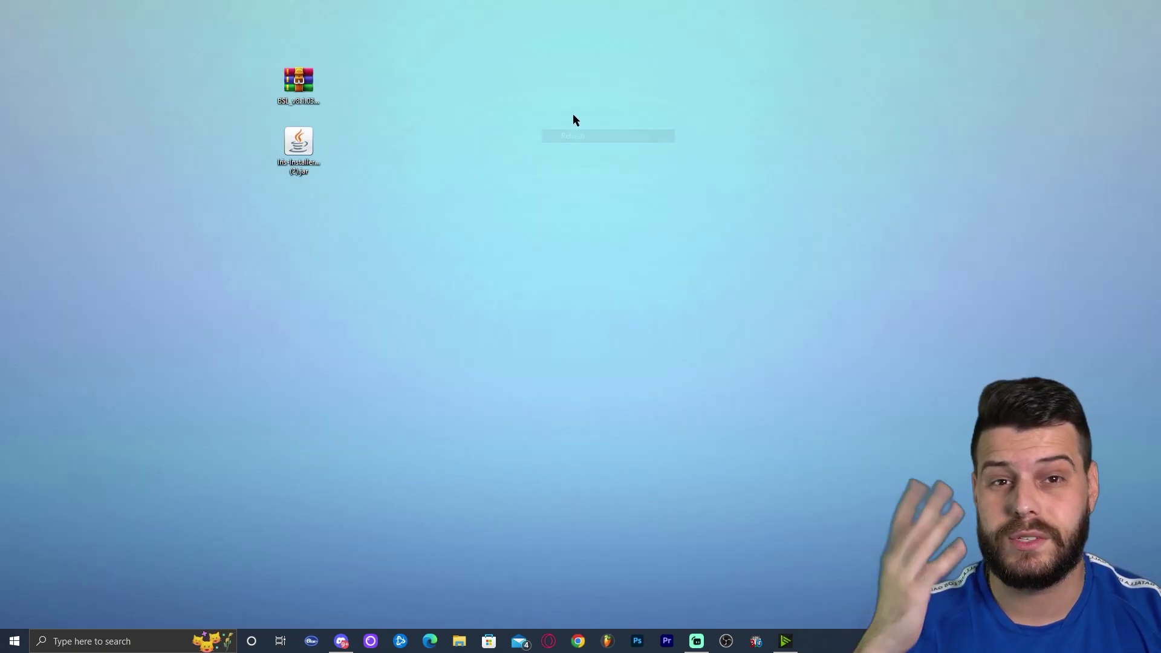
left_click(300, 149)
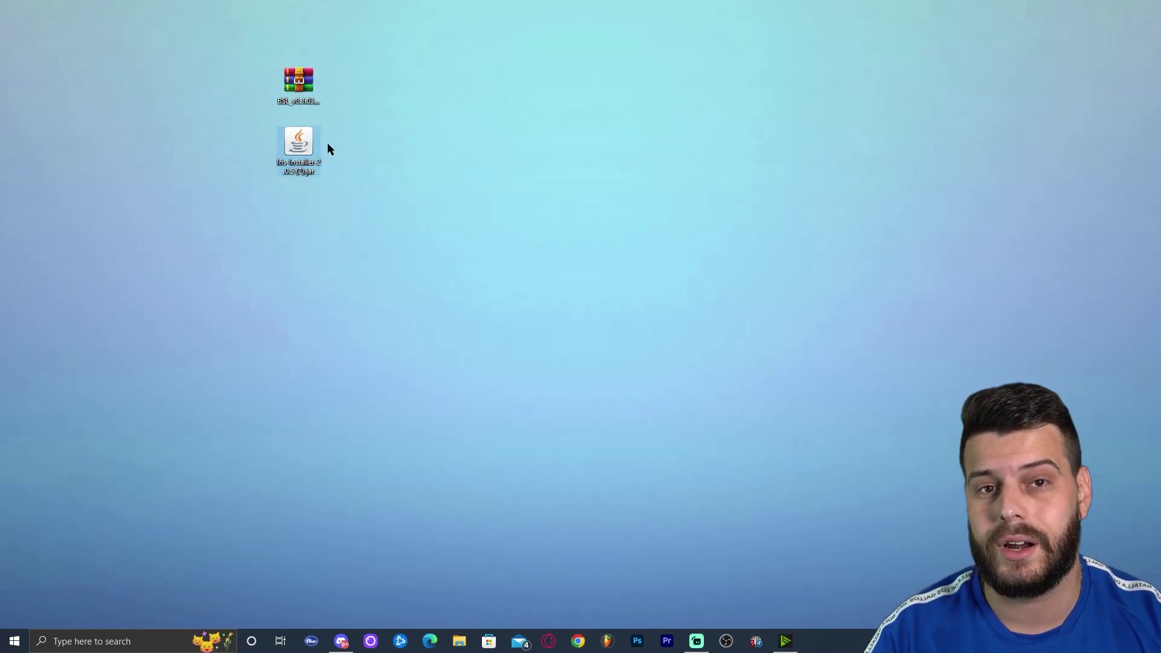
right_click(413, 119)
left_click(471, 151)
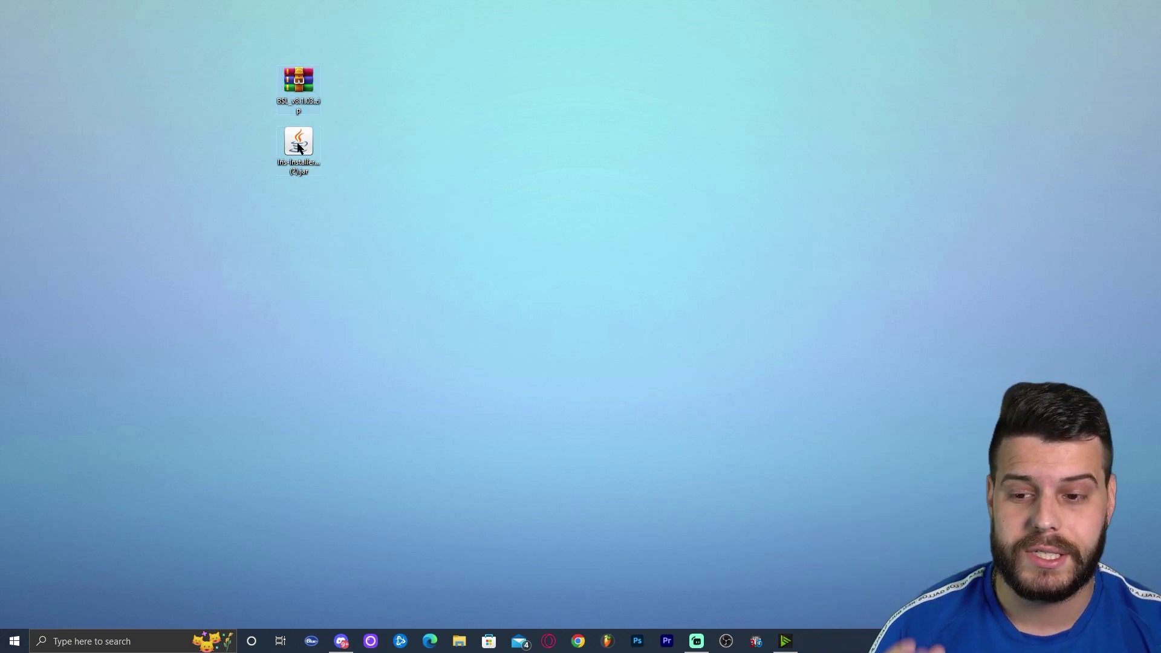
right_click(445, 114)
left_click(497, 157)
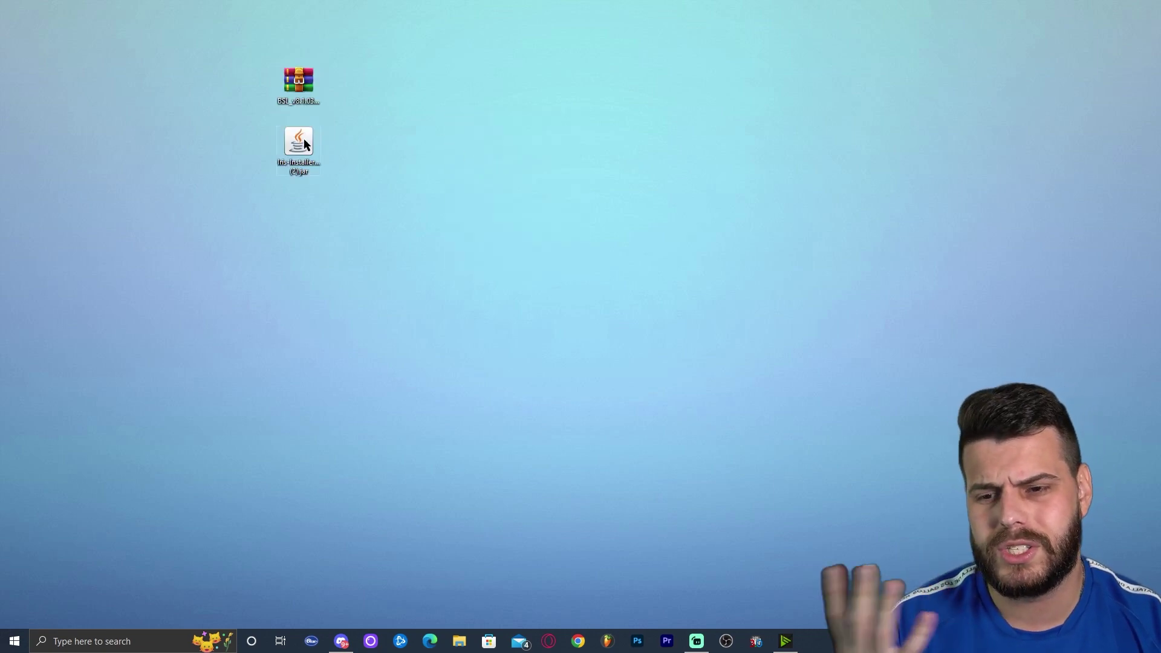
right_click(410, 129)
left_click(471, 167)
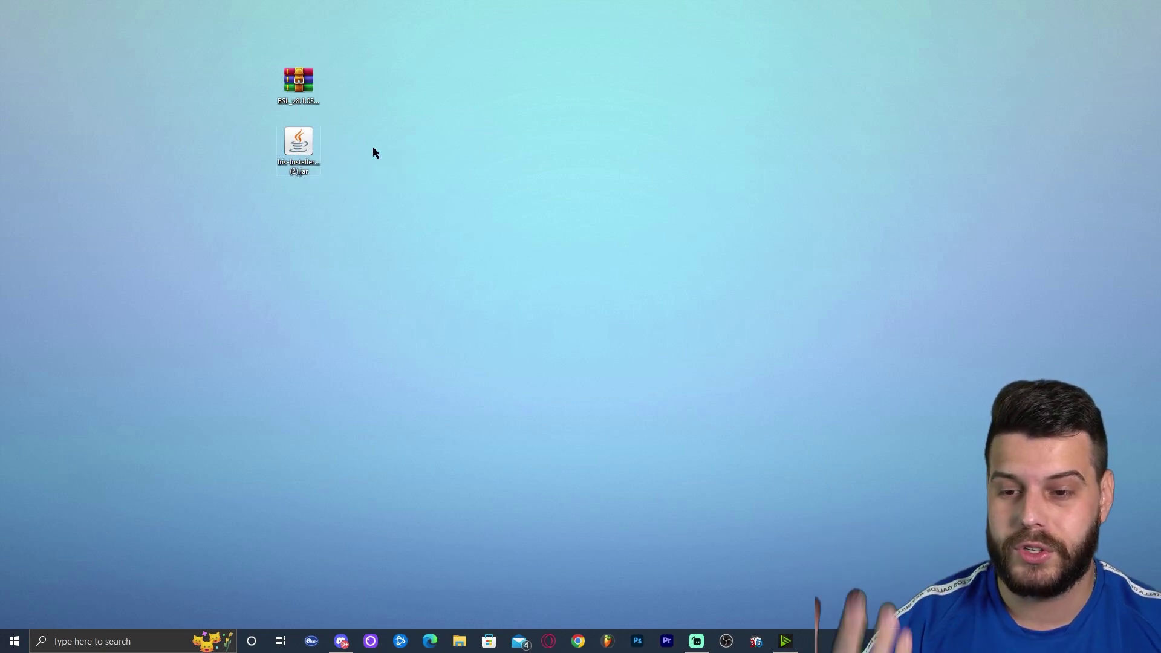
left_click_drag(314, 157, 321, 158)
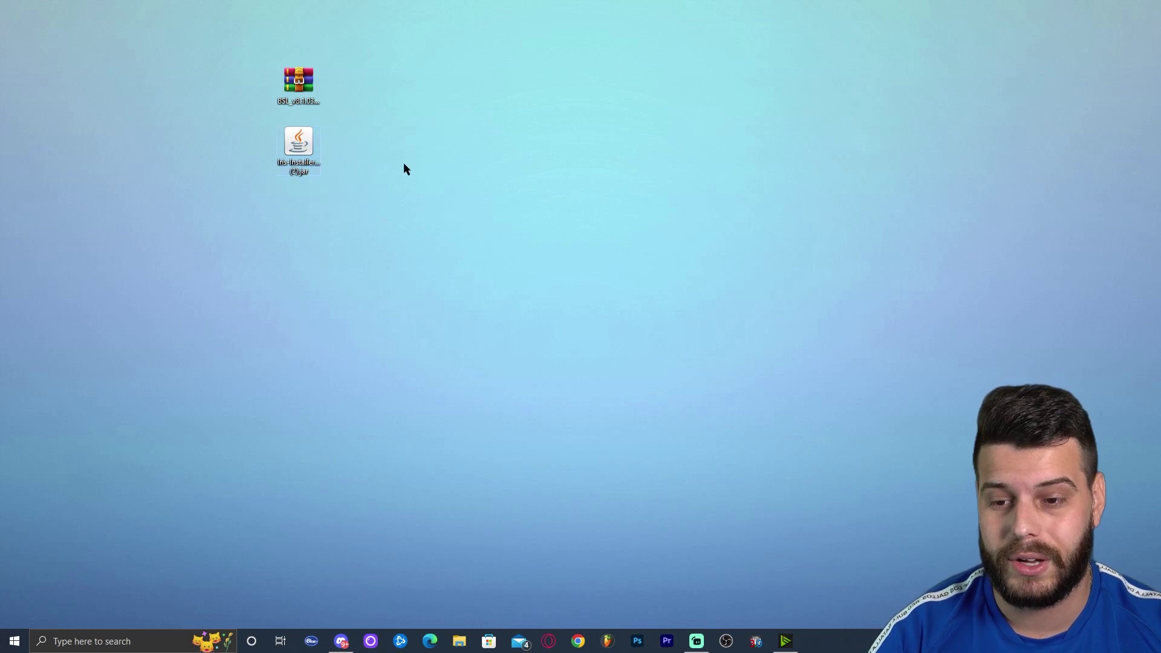
Run the Iris installer JAR from the desktop and install the Iris/Sodium edition for game version 1.19.2 into .minecraft
double_click(300, 141)
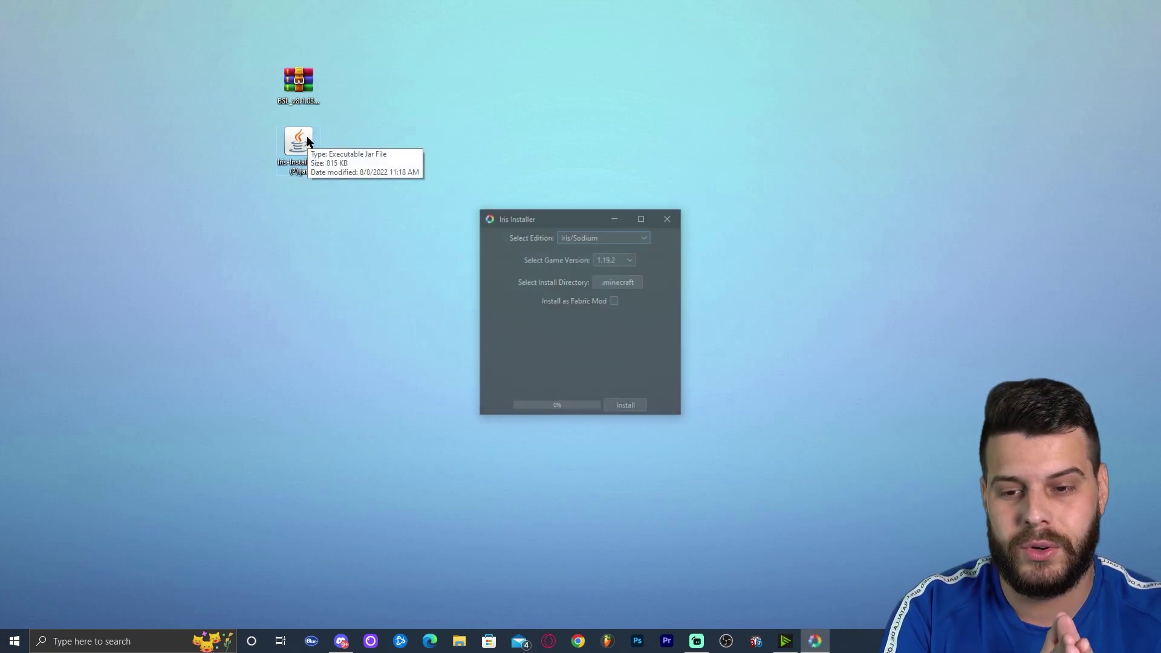
left_click(625, 237)
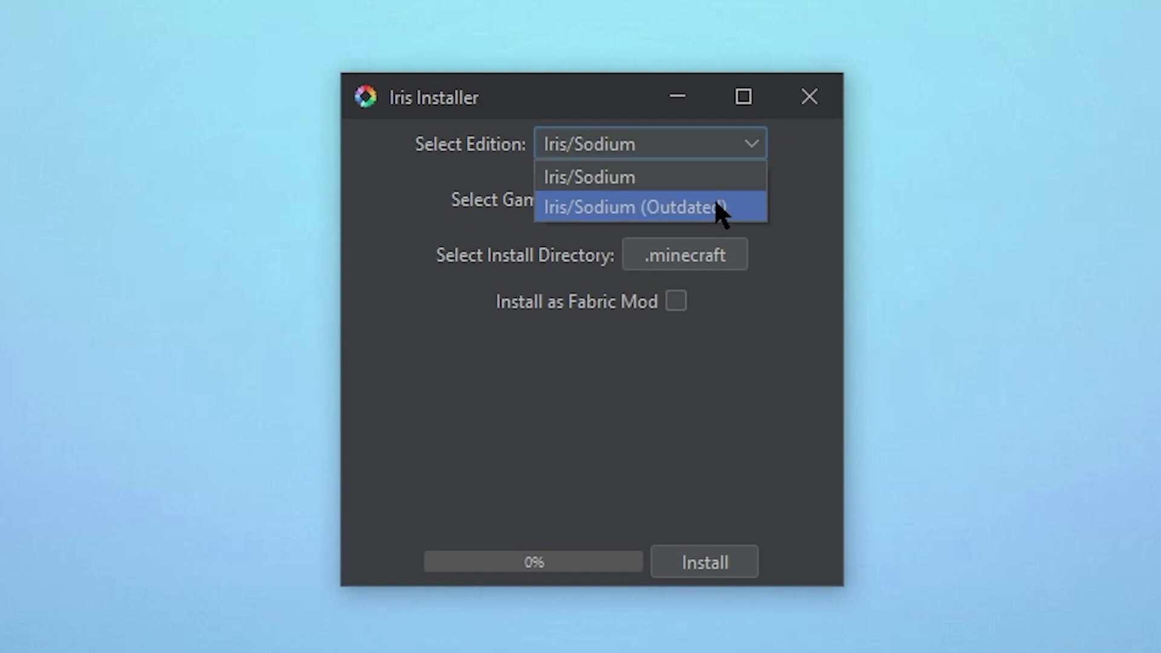
left_click(592, 182)
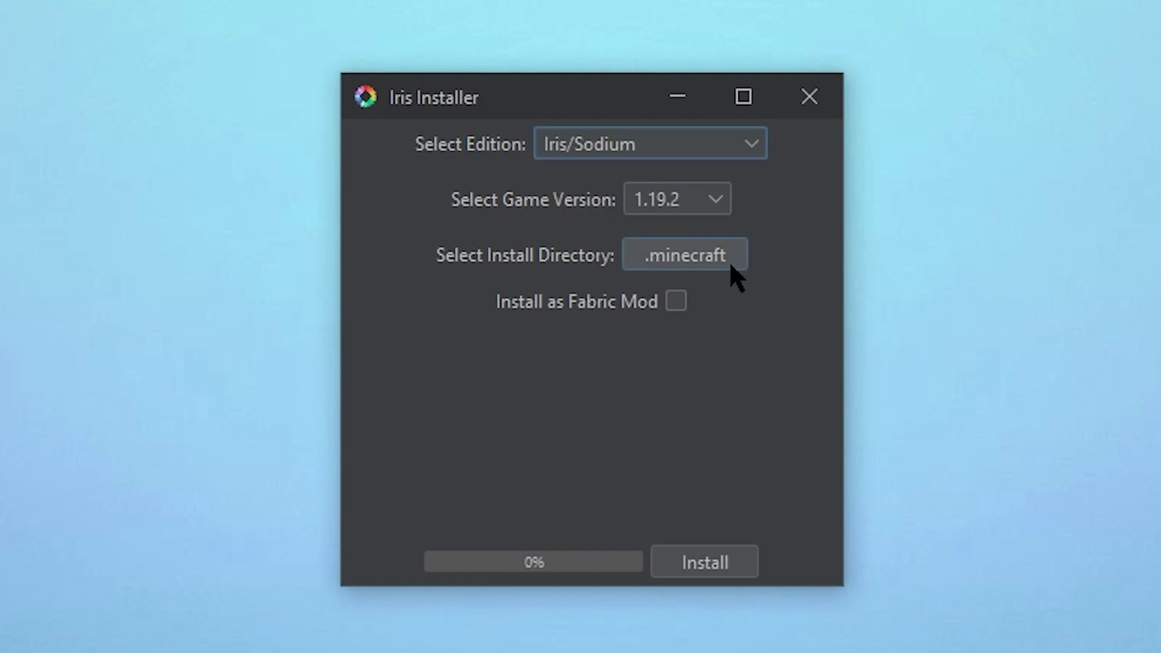
left_click(719, 197)
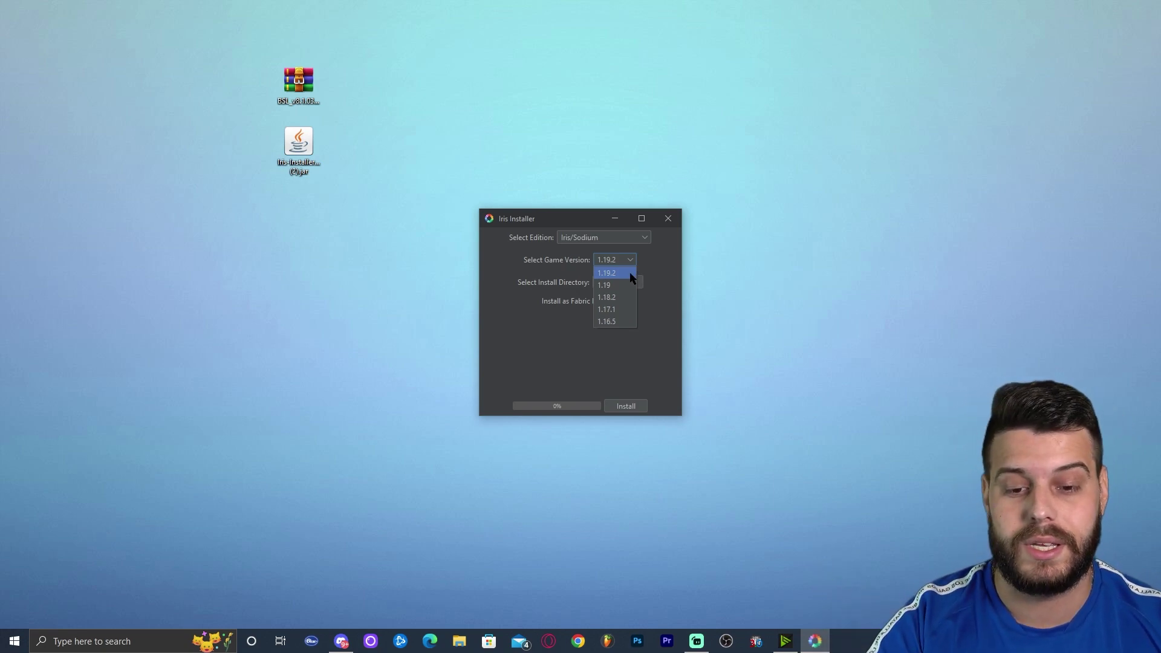
left_click(659, 256)
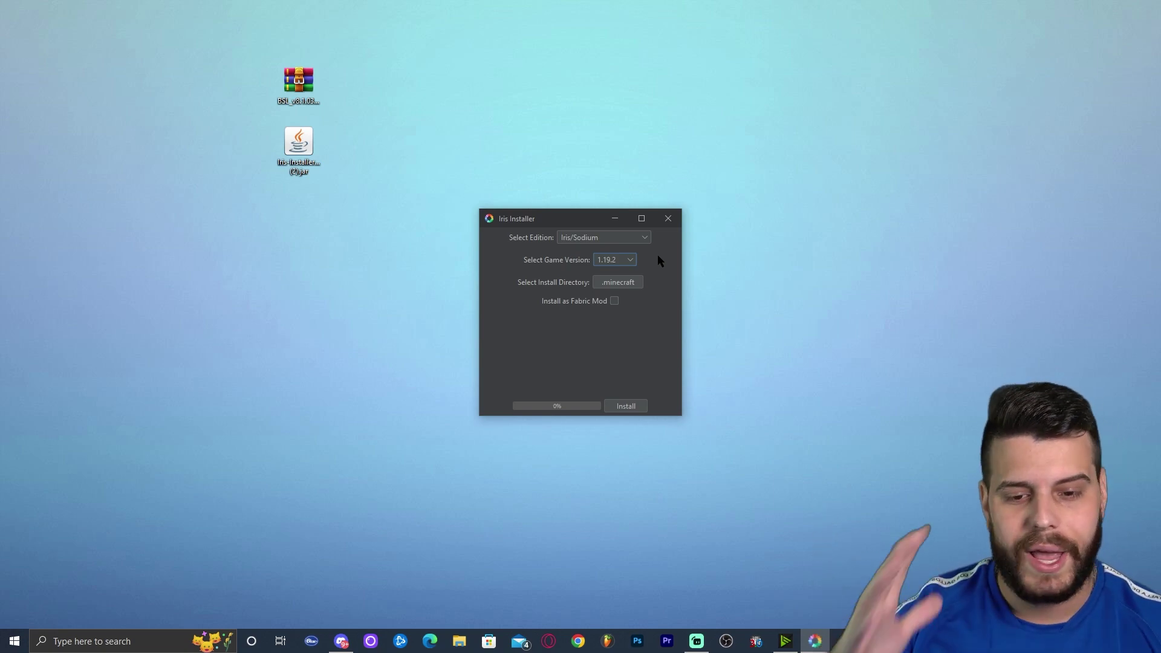
left_click(643, 408)
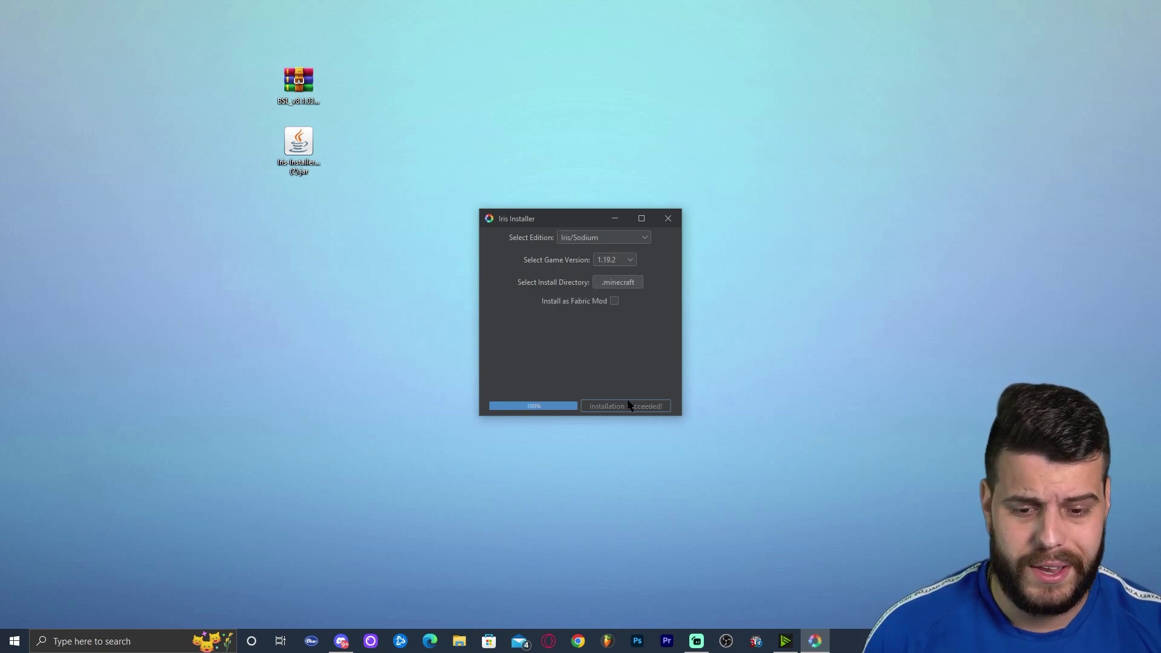
Close the Iris Installer and delete its JAR file from the desktop
left_click(675, 223)
left_click_drag(528, 281, 234, 122)
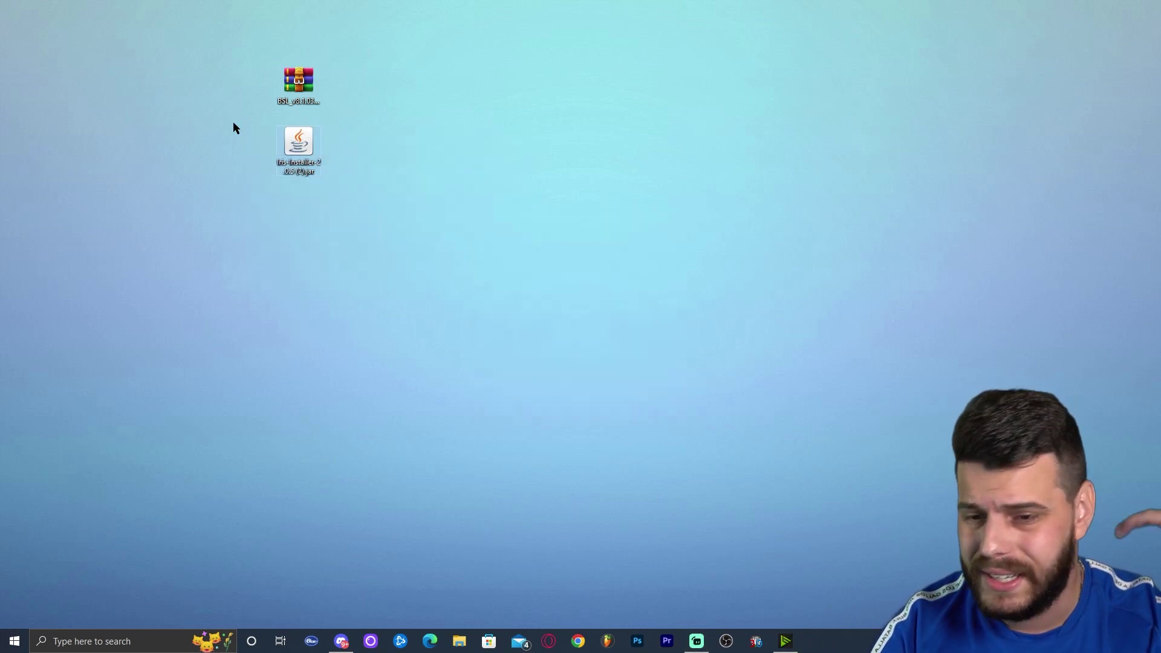
key("Delete")
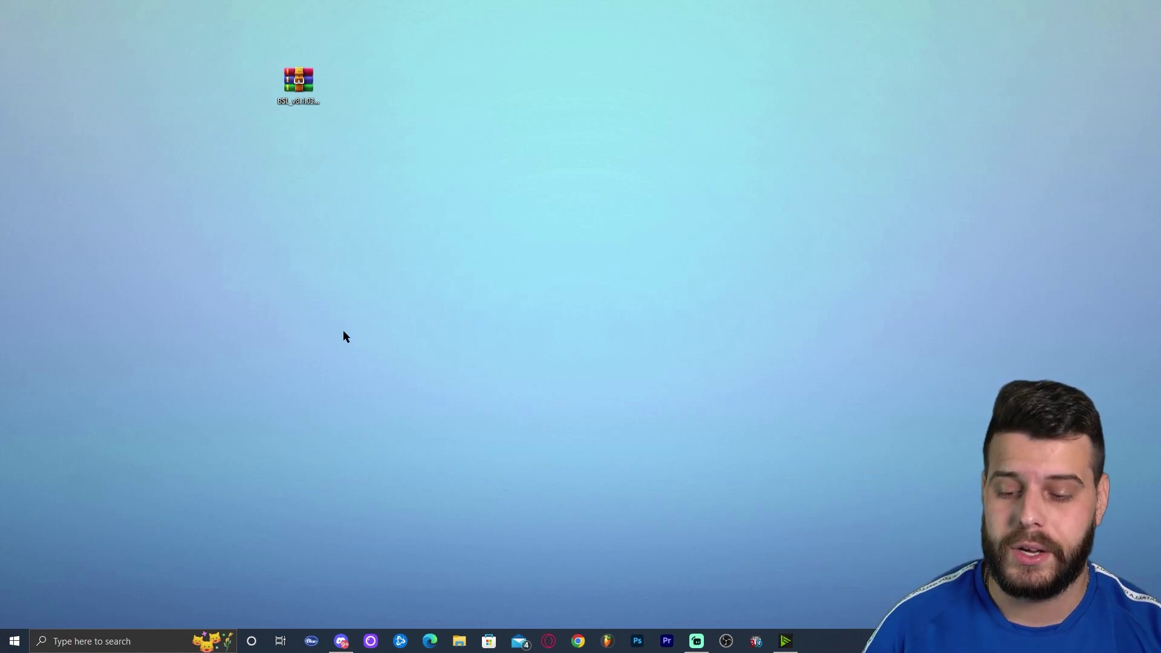
Open the Minecraft Launcher and list the Java Edition installations with modded versions included
left_click(121, 641)
type("min")
left_click(117, 303)
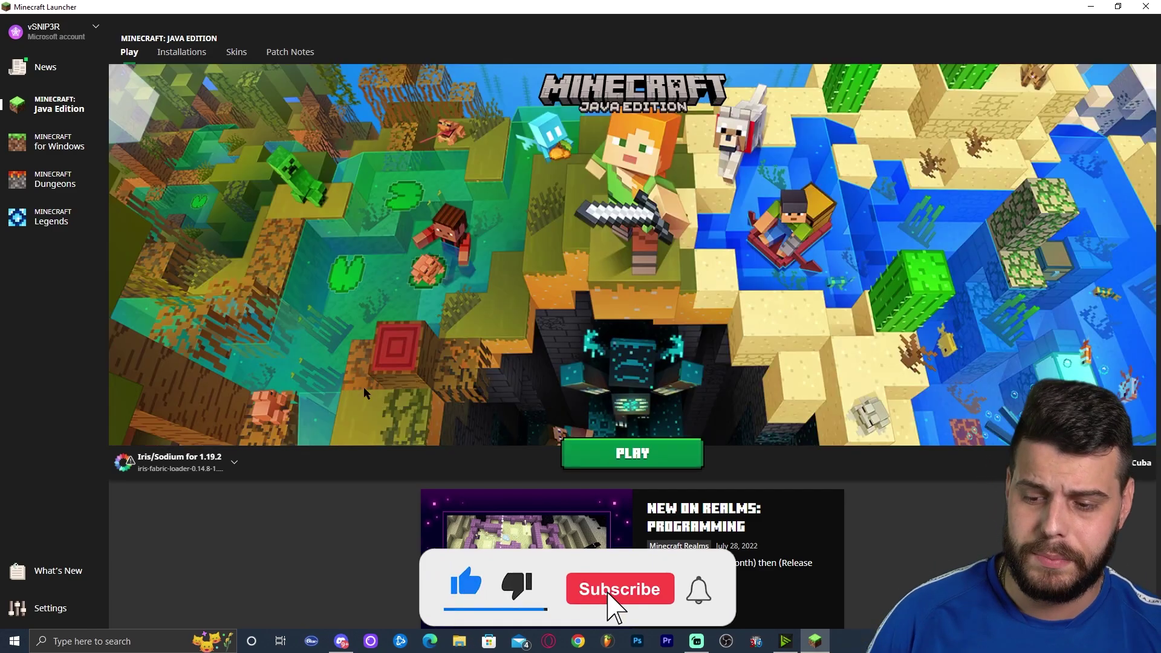
mouse_move(177, 466)
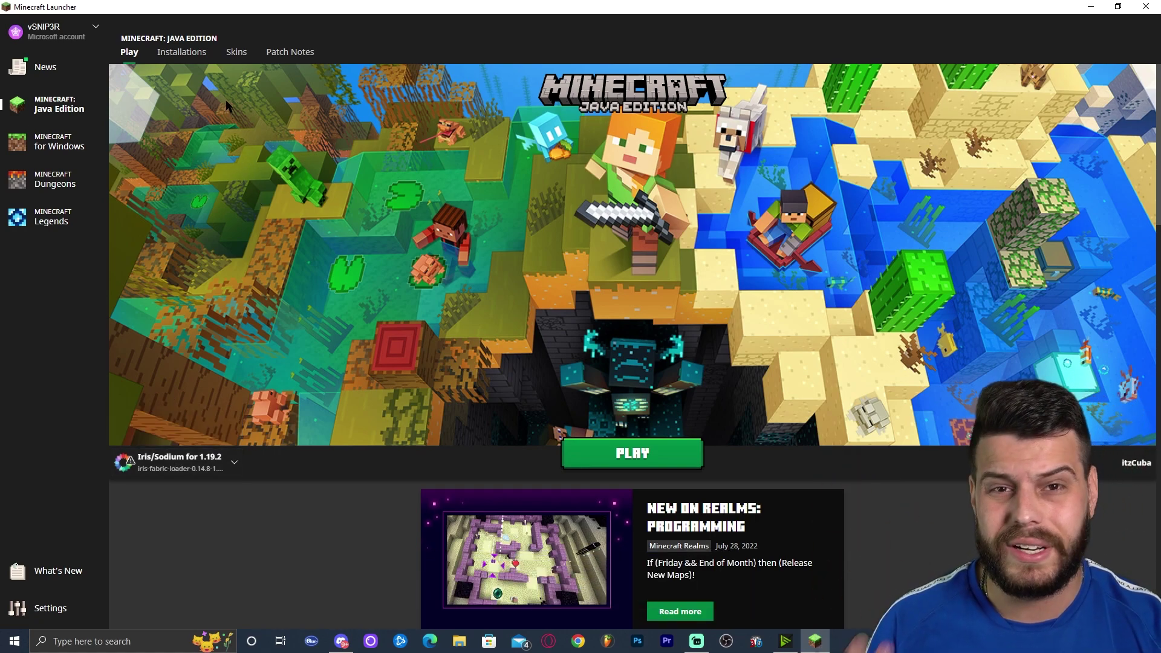
left_click(182, 55)
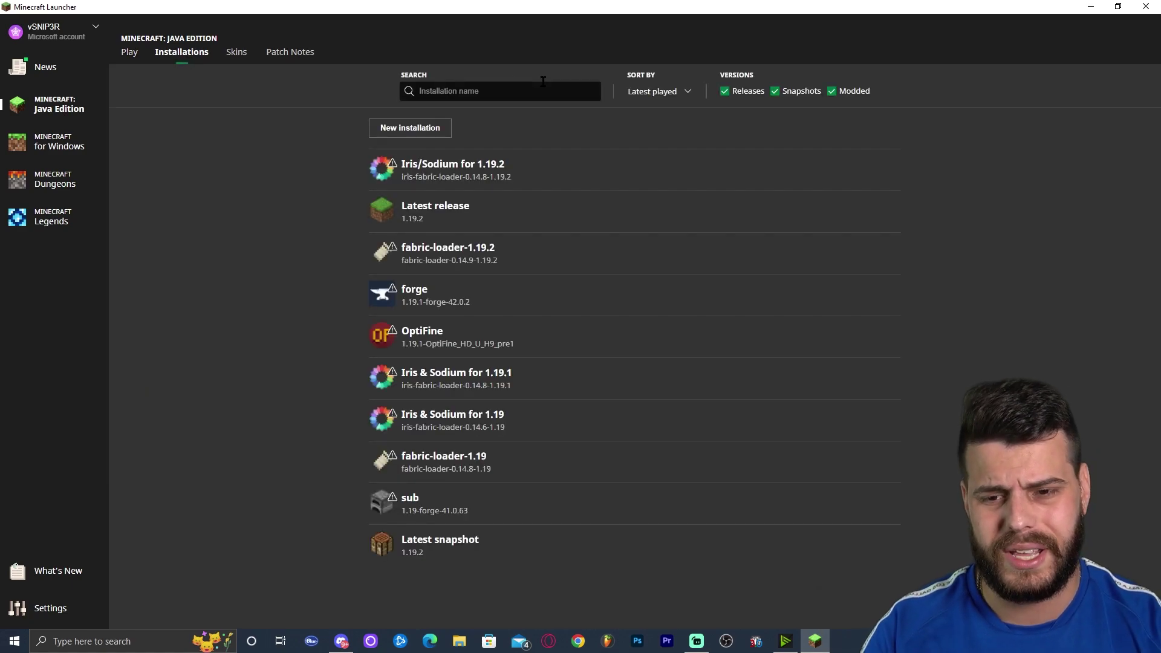
left_click(832, 91)
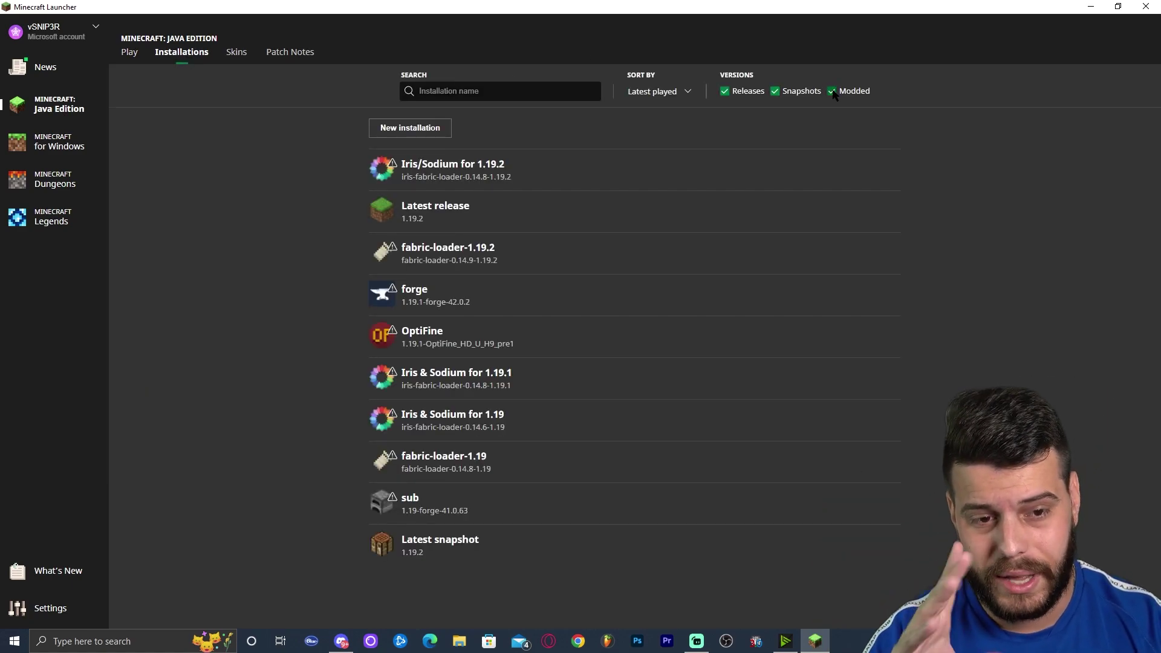
left_click(832, 92)
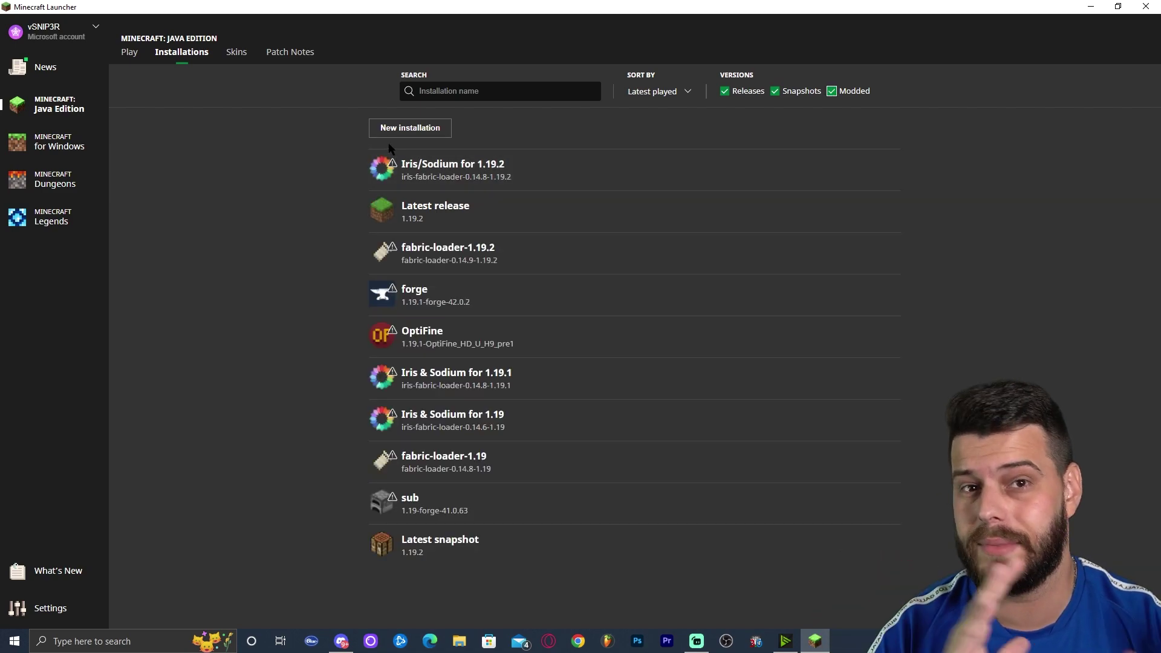
Open the game folder of the Iris/Sodium for 1.19.2 installation and delete the existing shaderpacks folder
mouse_move(541, 180)
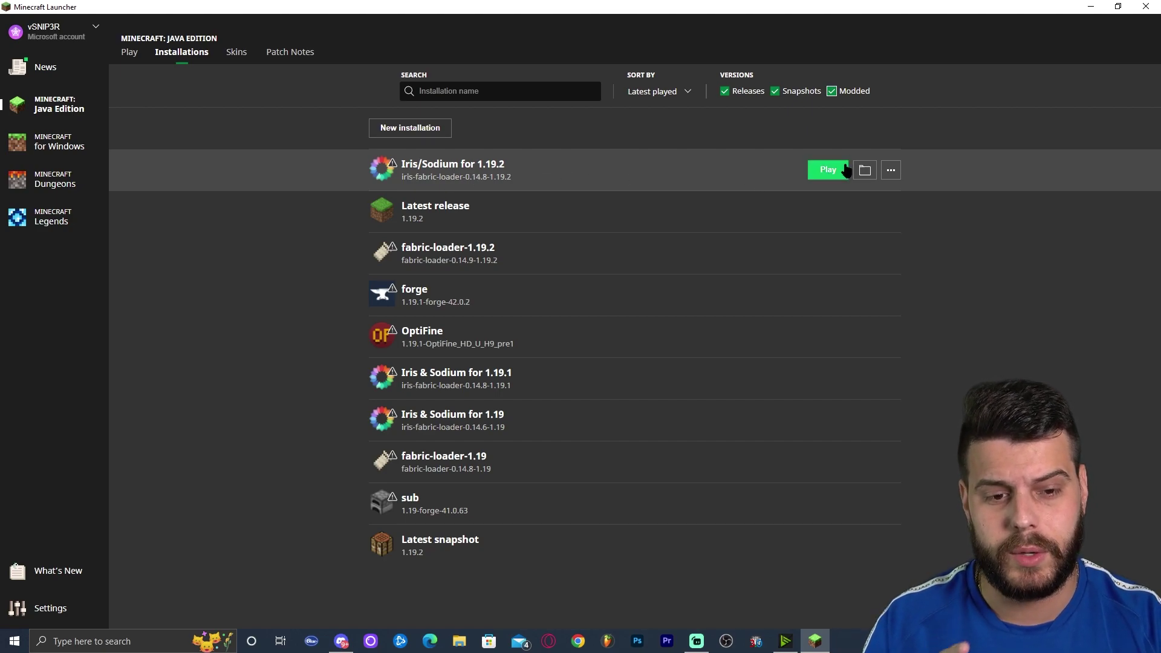
left_click(865, 170)
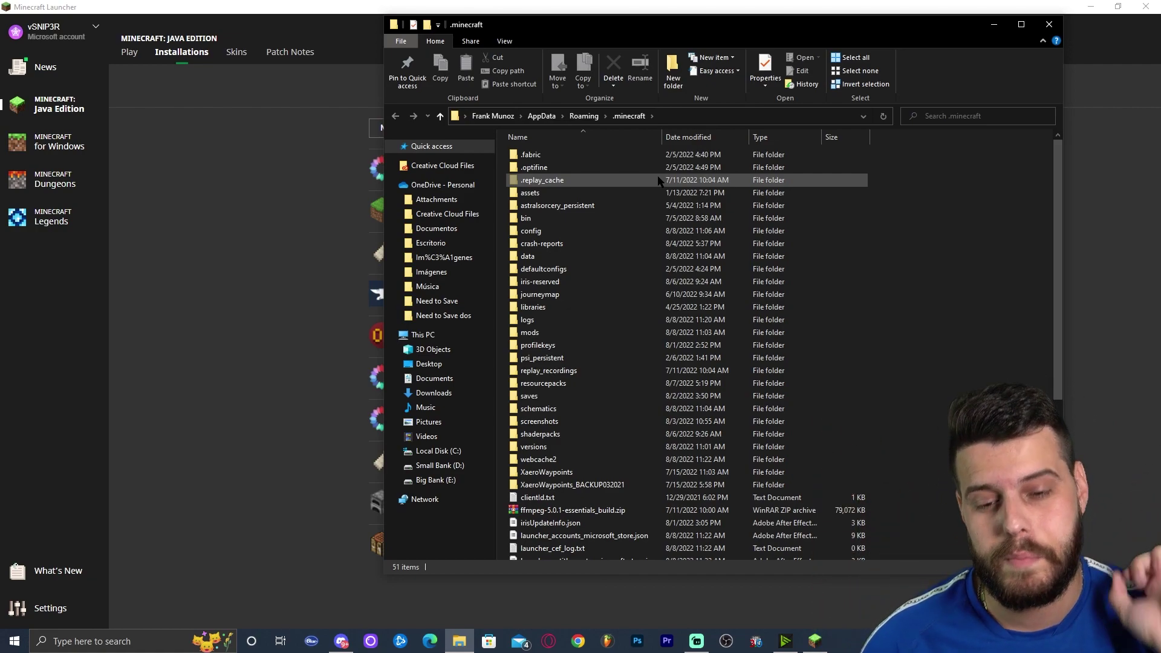
left_click(523, 433)
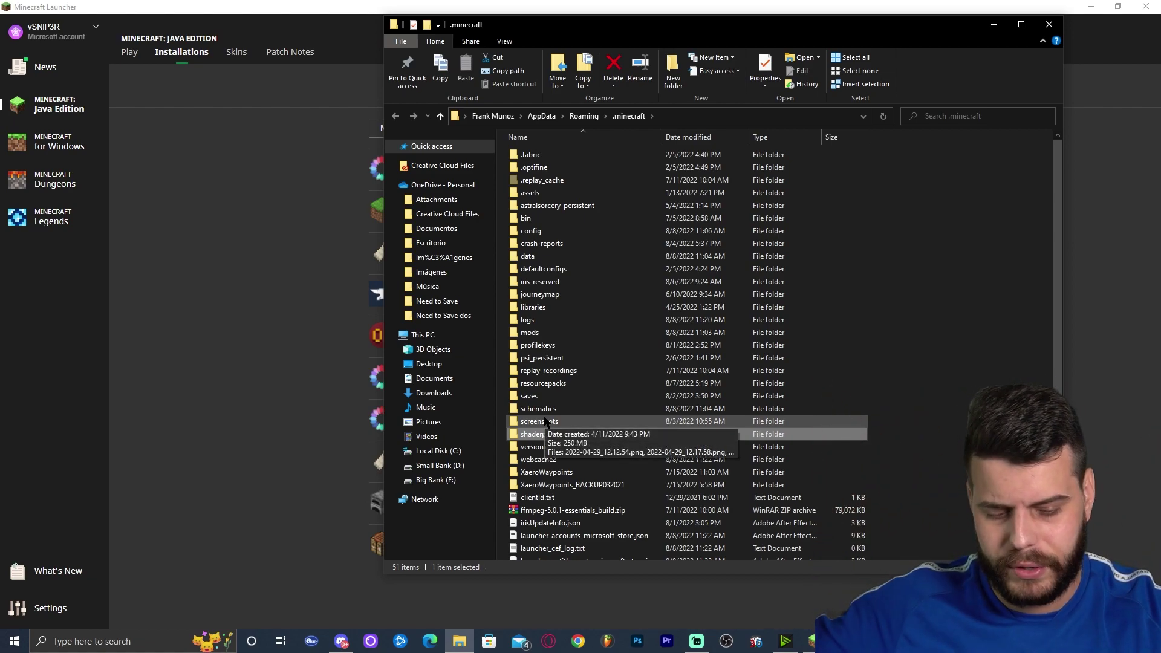
key("Delete")
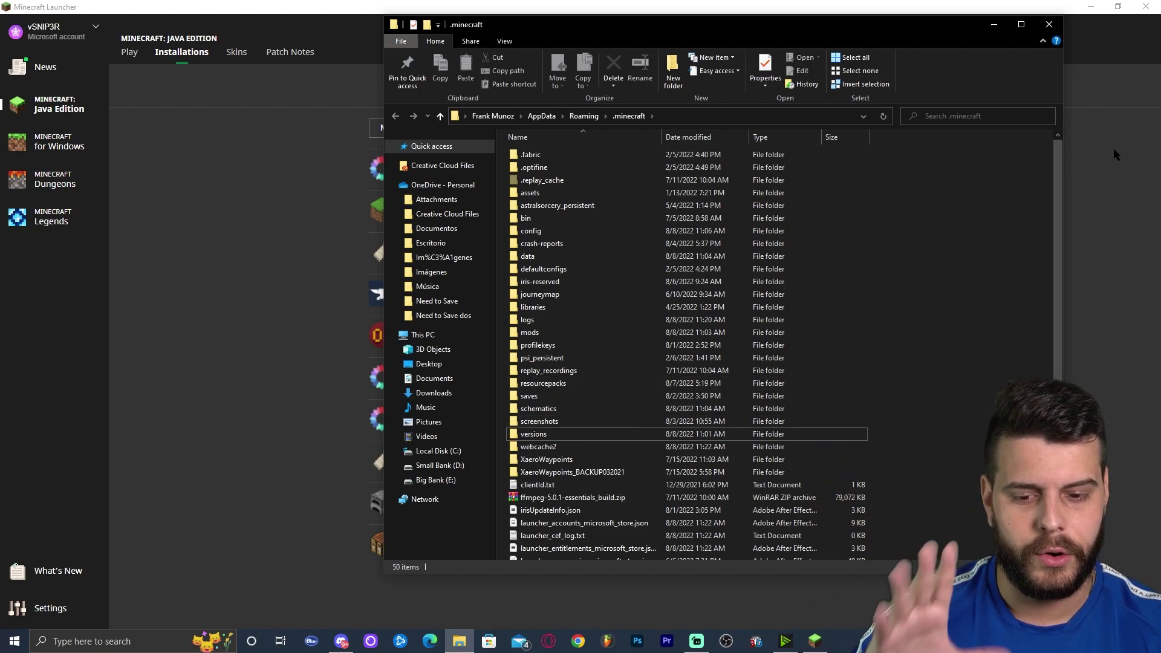
Create a new folder named shaderpacks in the .minecraft folder
right_click(961, 165)
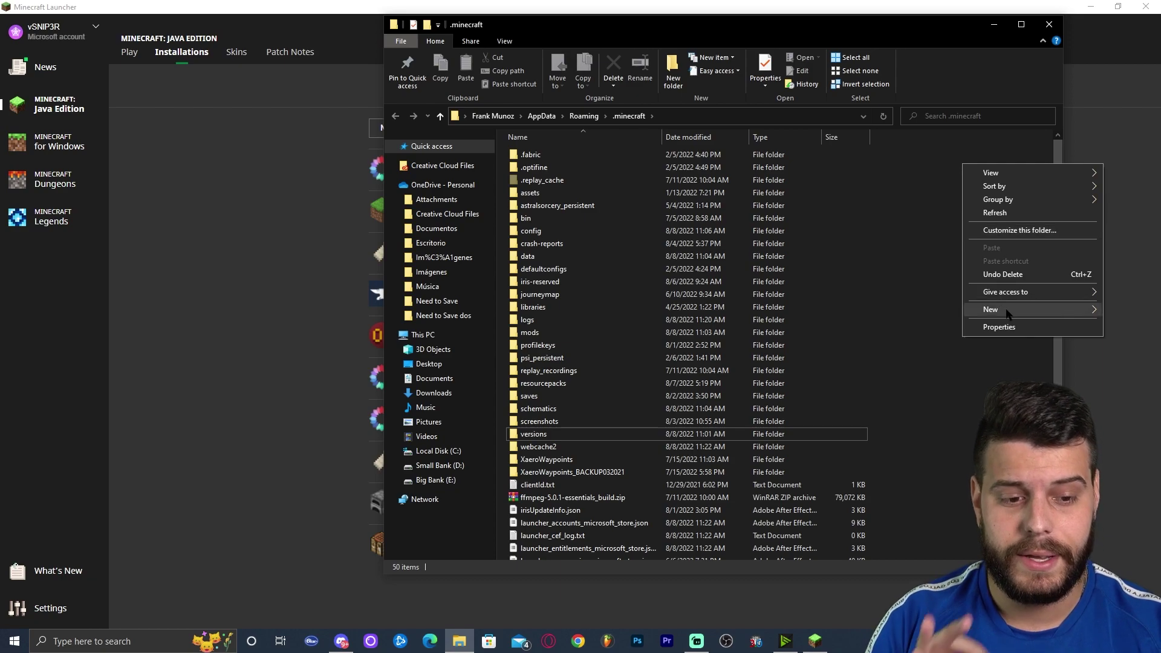
mouse_move(1007, 313)
left_click(861, 304)
type("sh")
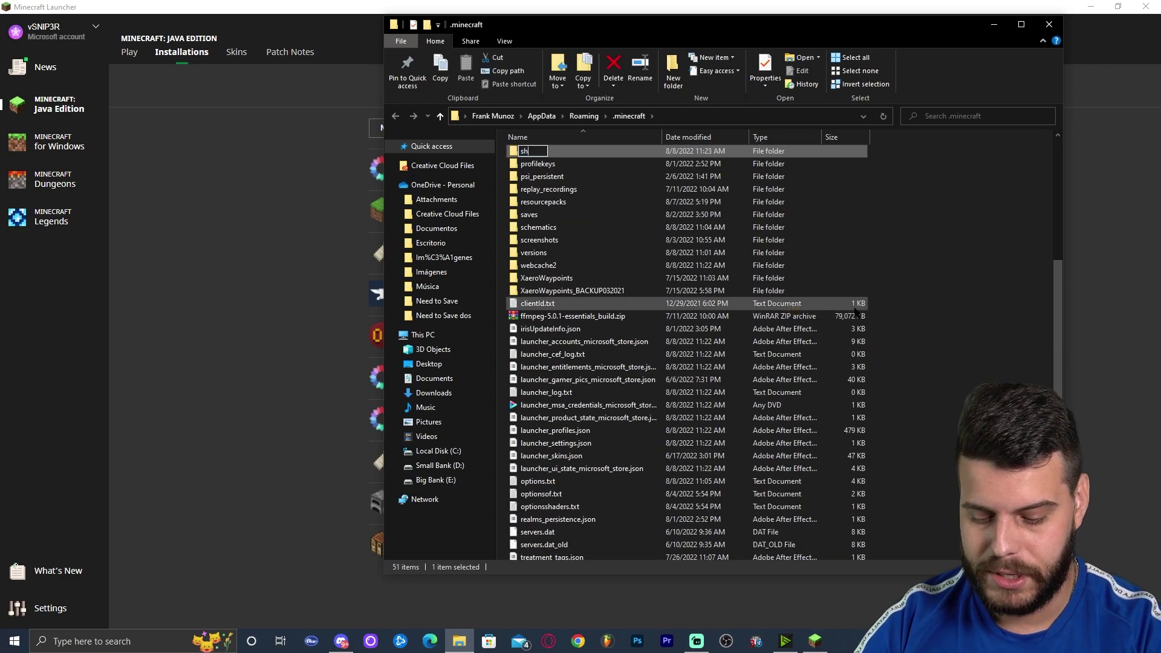
type("aderpacks")
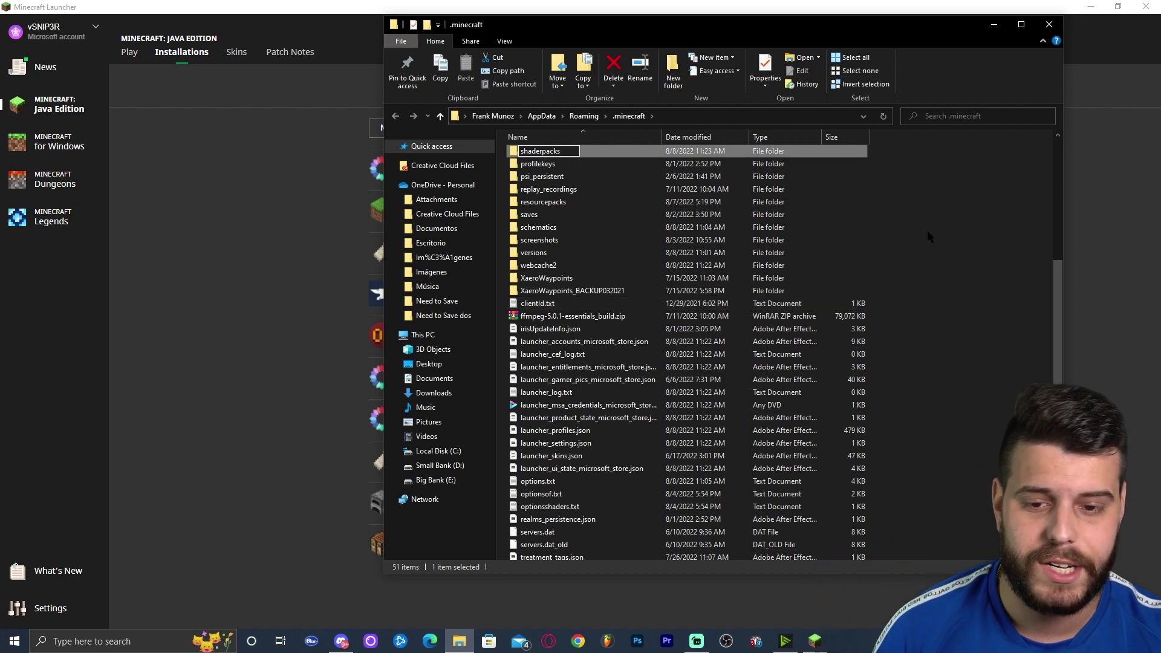
key("Return")
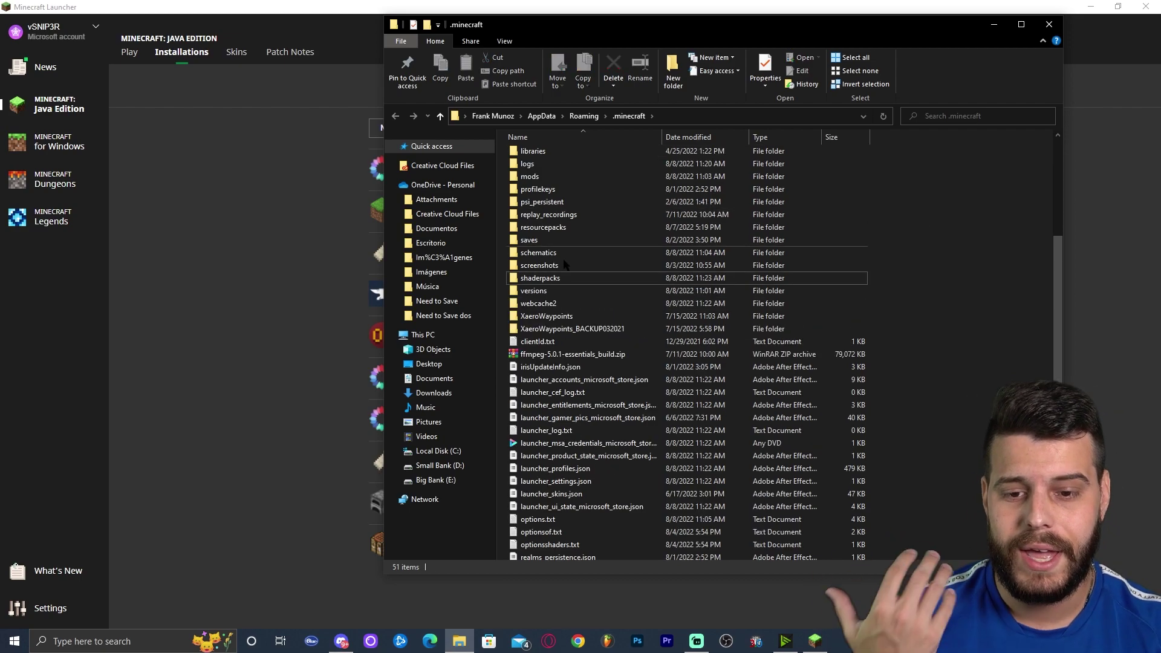
Move BSL_v8.1.03.zip from the desktop into the new shaderpacks folder, close that folder and return to the Minecraft Launcher
key("Return")
left_click(1090, 7)
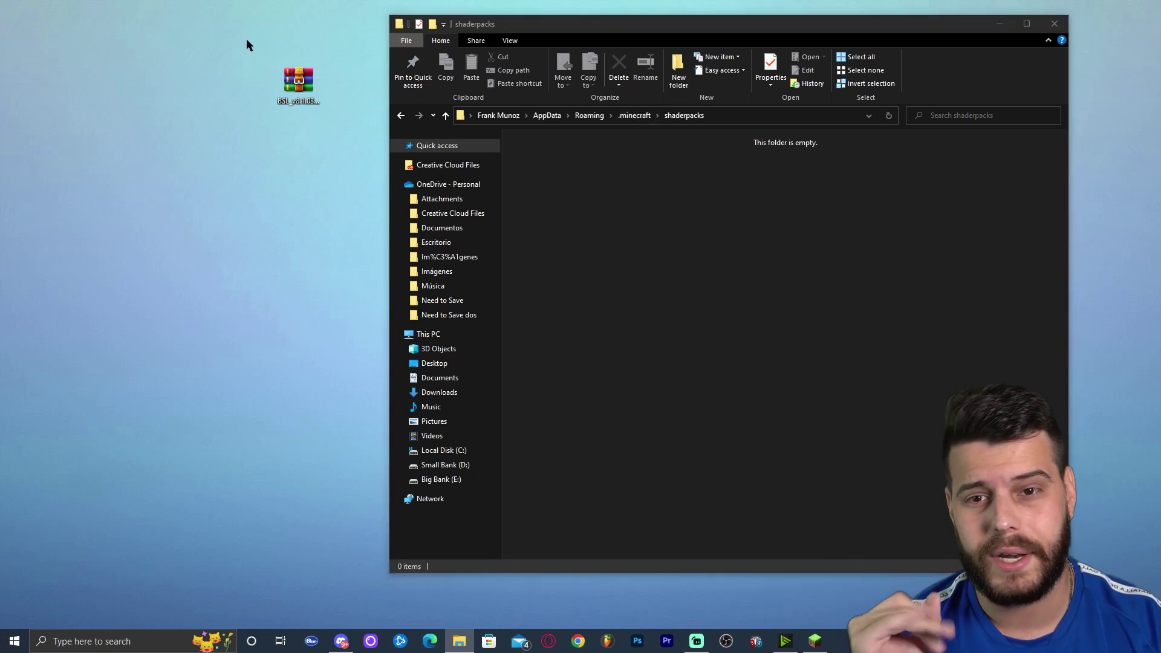
left_click(298, 78)
left_click_drag(298, 77, 538, 160)
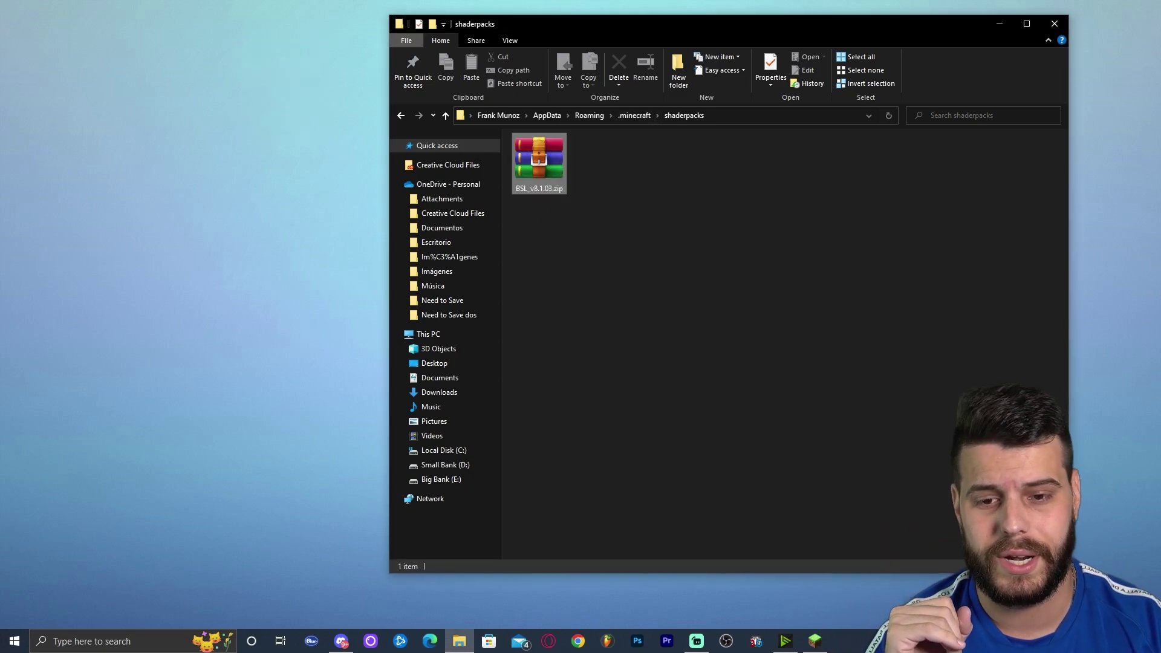
right_click(796, 219)
left_click(822, 261)
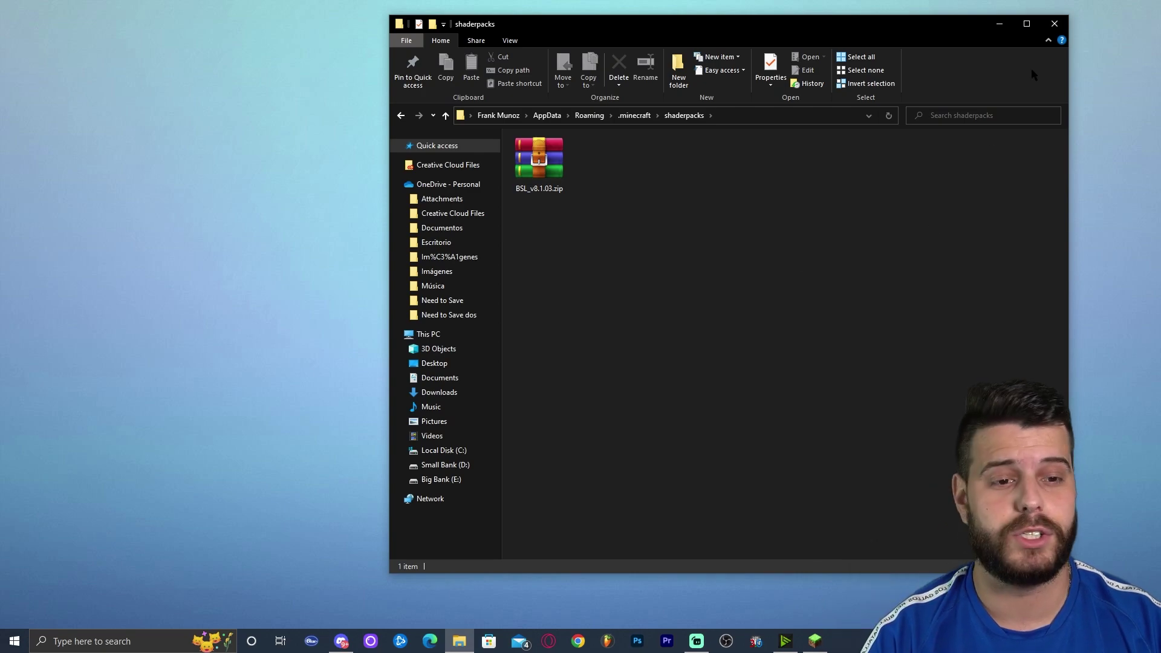
left_click(1054, 24)
left_click(815, 641)
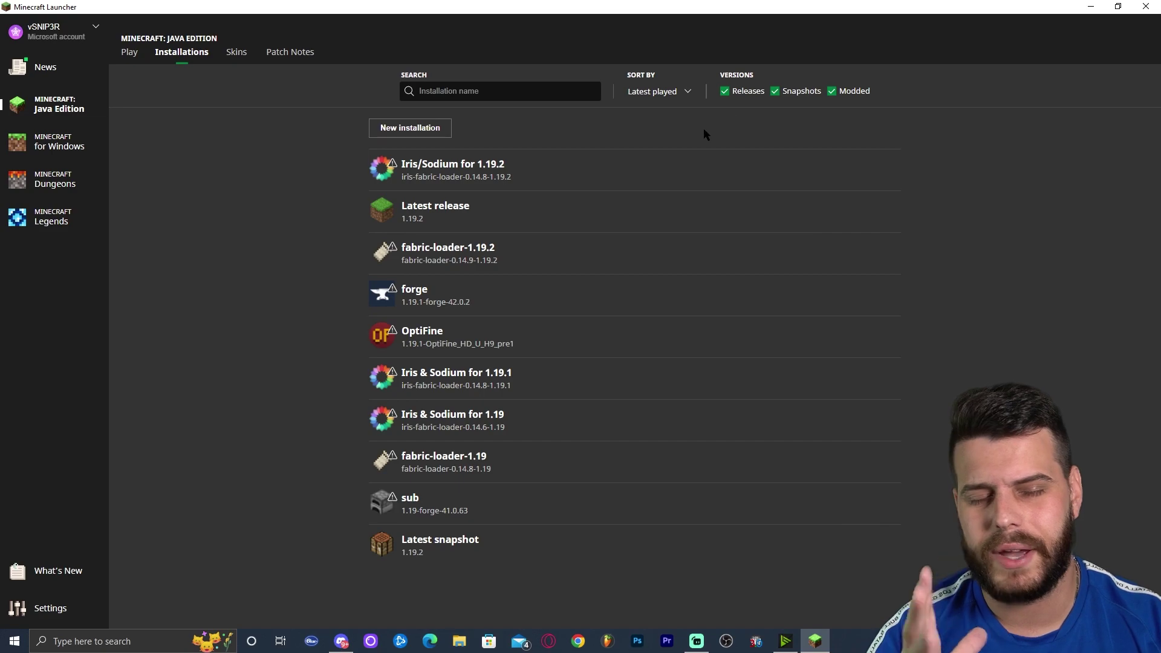
left_click(426, 128)
left_click(457, 181)
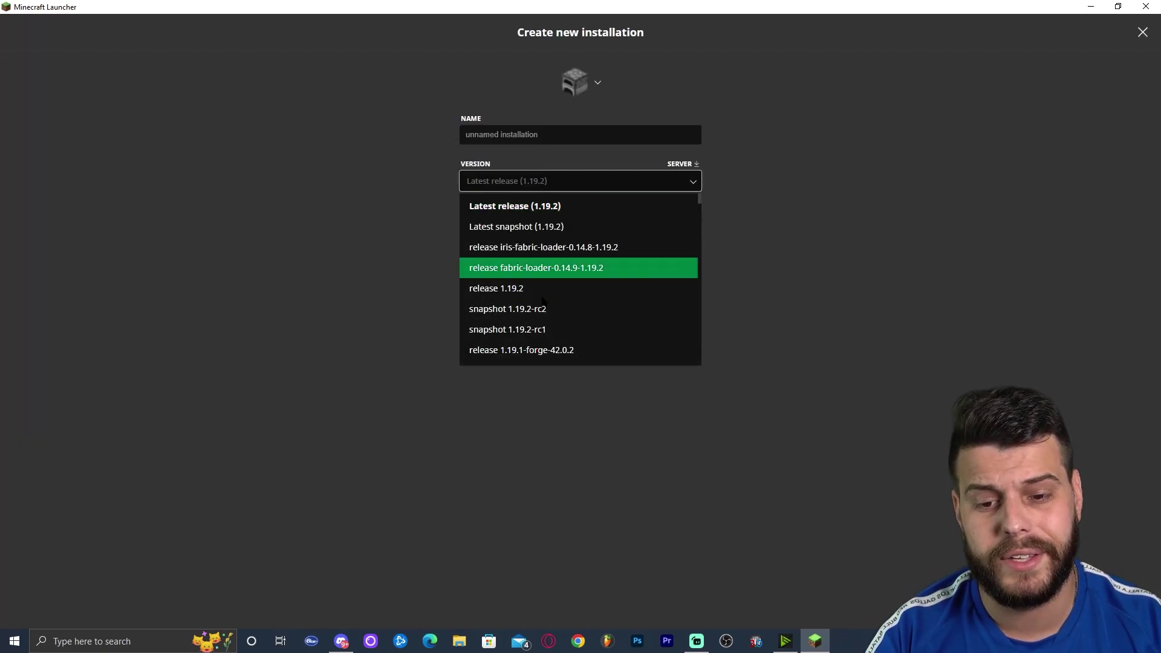
left_click(576, 251)
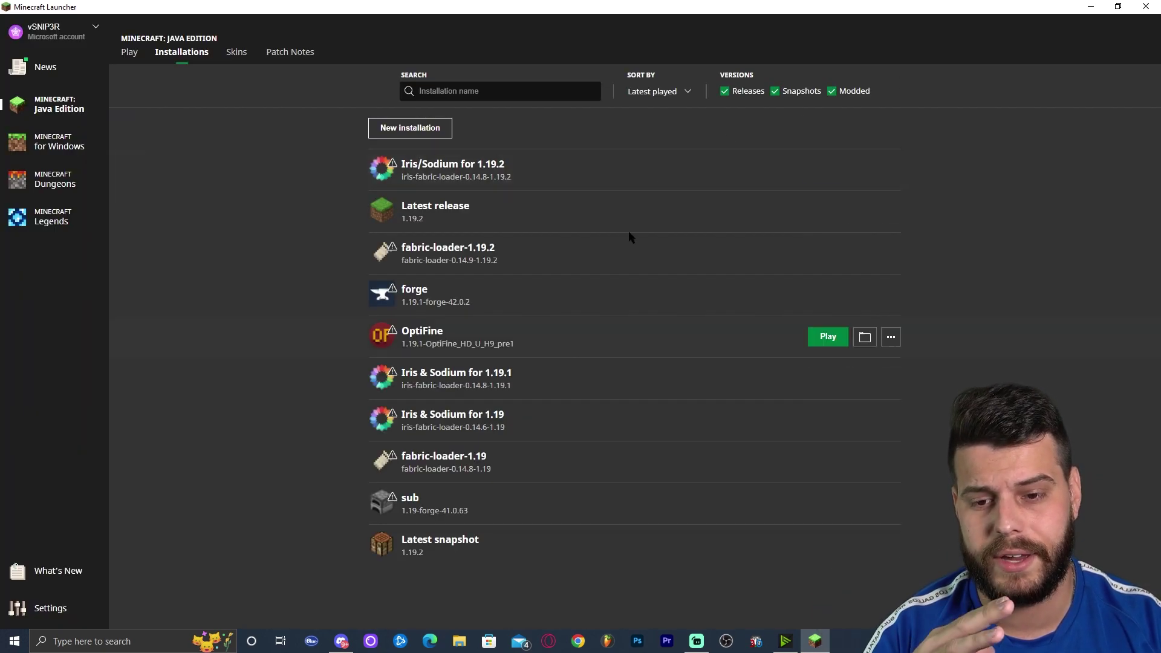
Launch the Iris/Sodium for 1.19.2 installation and open the game's video settings
left_click(818, 163)
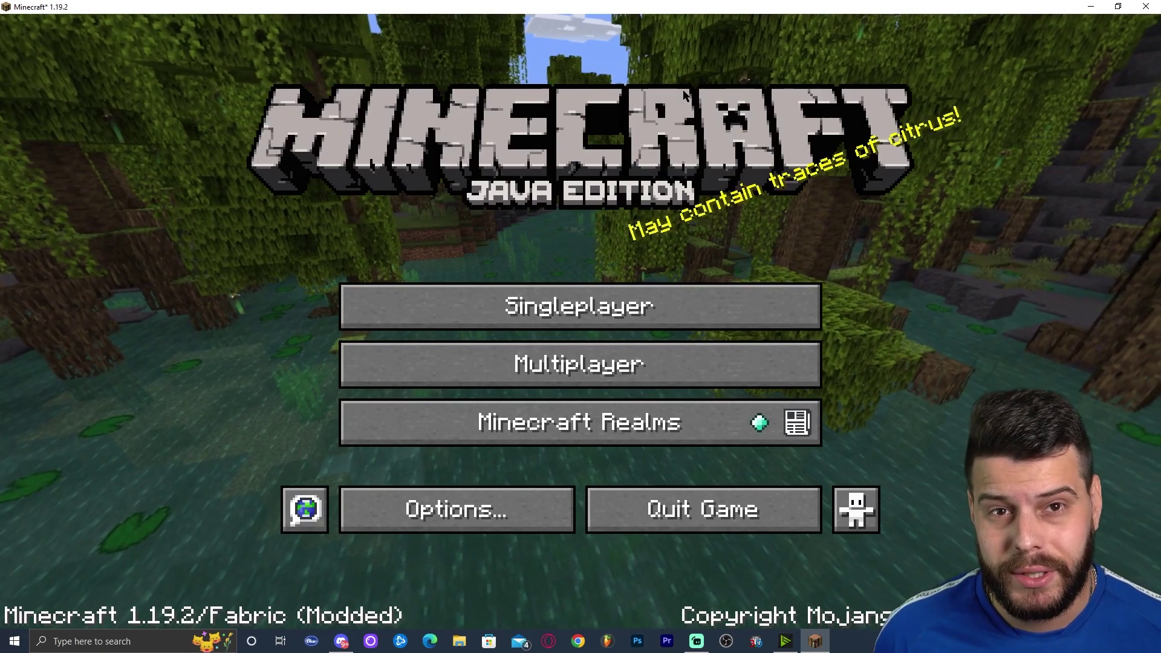
left_click(495, 521)
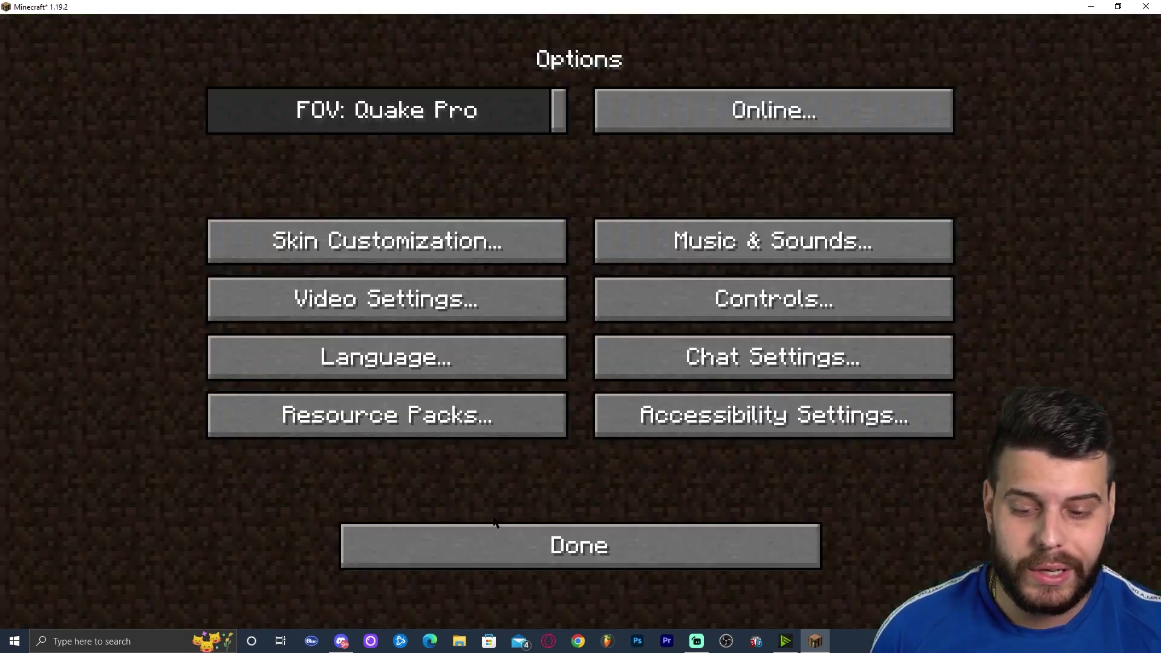
left_click(433, 304)
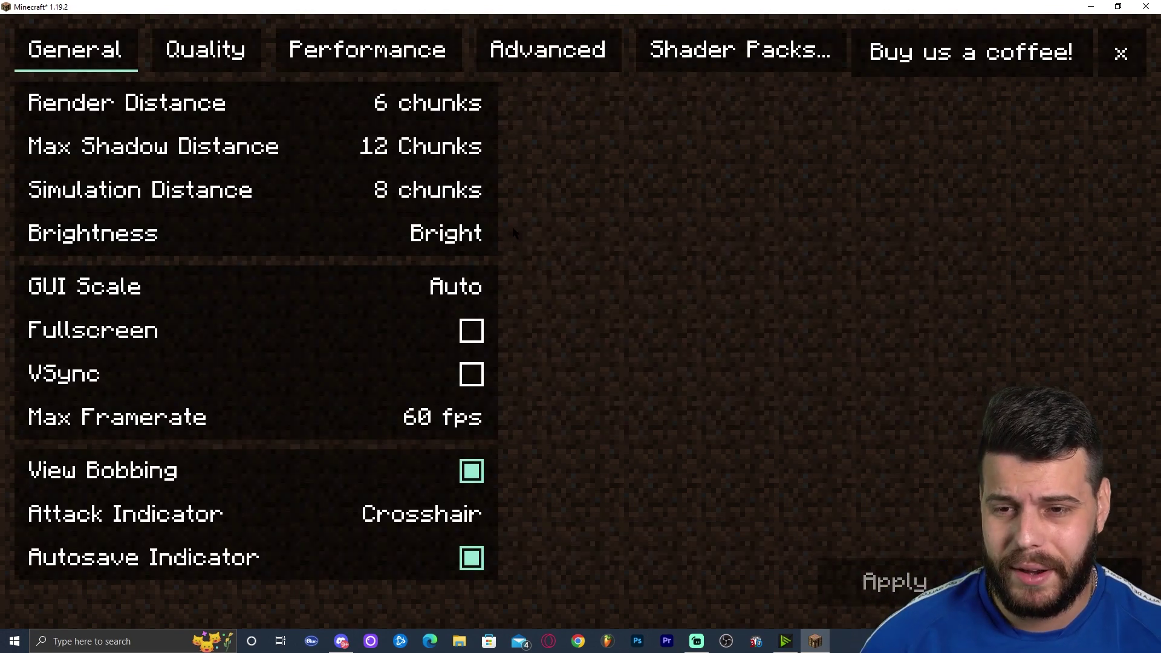
Open the shader packs list, toggle shaders off and back on, and apply the BSL_v8.1.03.zip pack
left_click(739, 50)
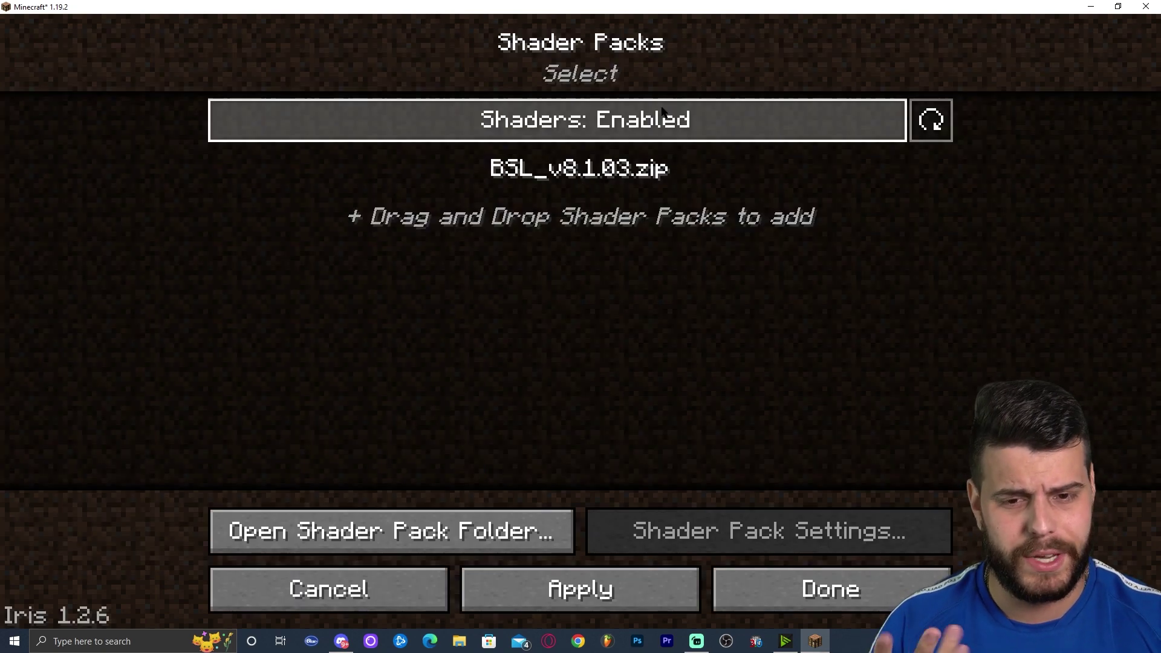
left_click(708, 121)
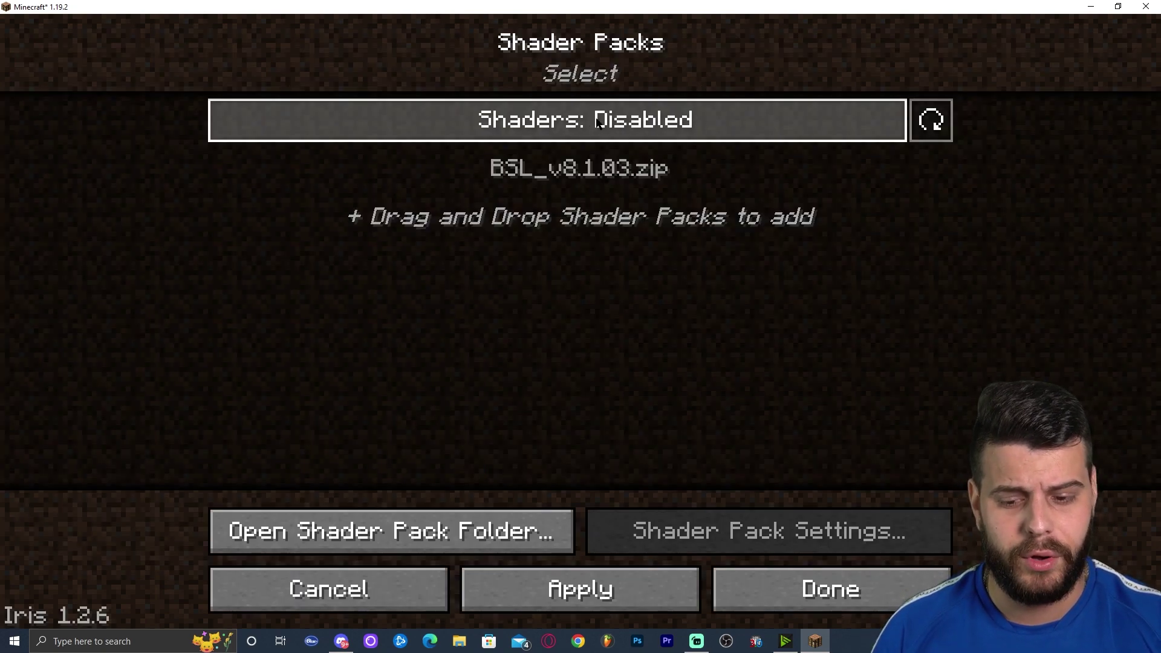
left_click(847, 118)
left_click(717, 118)
left_click(715, 119)
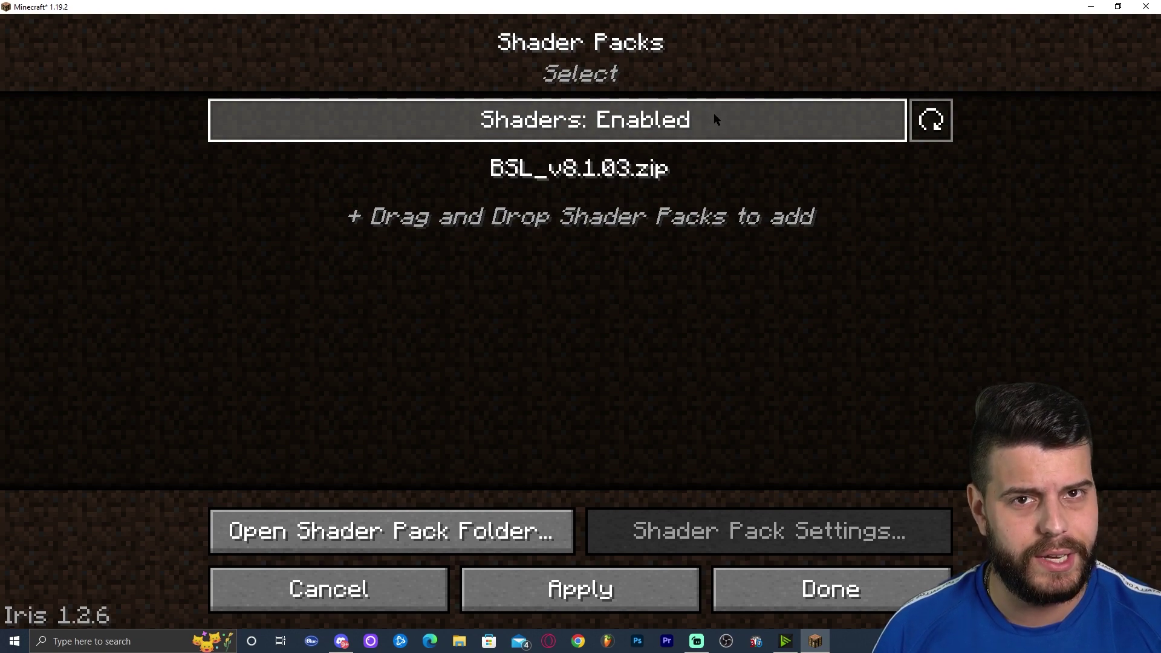
left_click(455, 173)
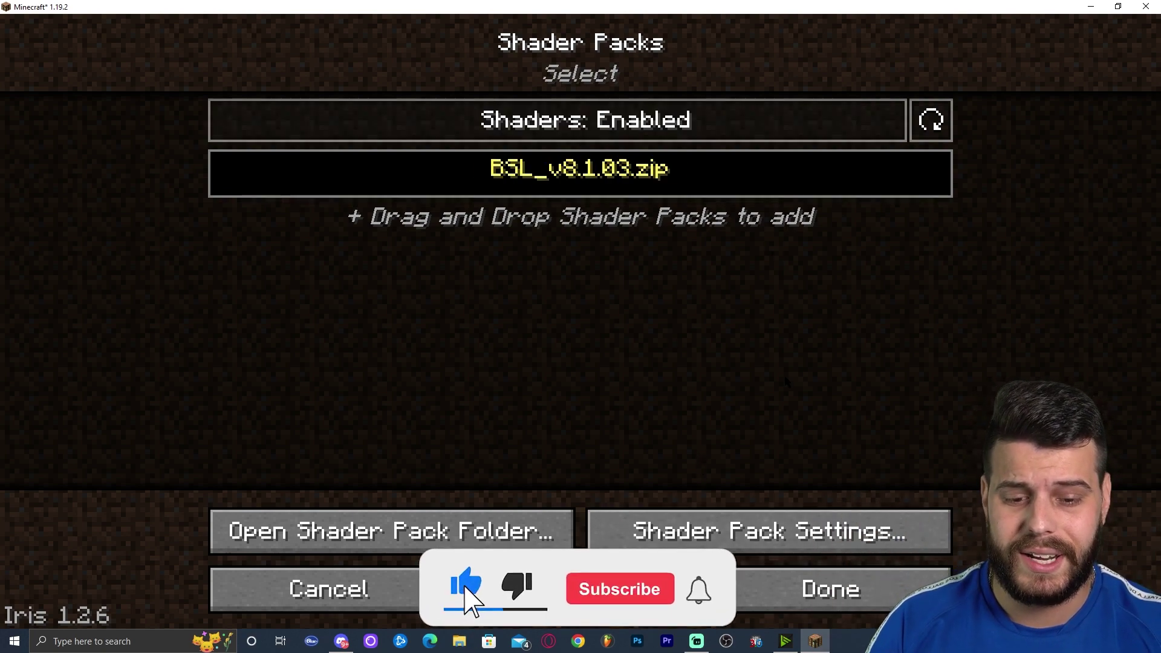
Leave the options, load the singleplayer world New World (6) and switch to the front-facing third-person view
key("Escape")
key("Escape")
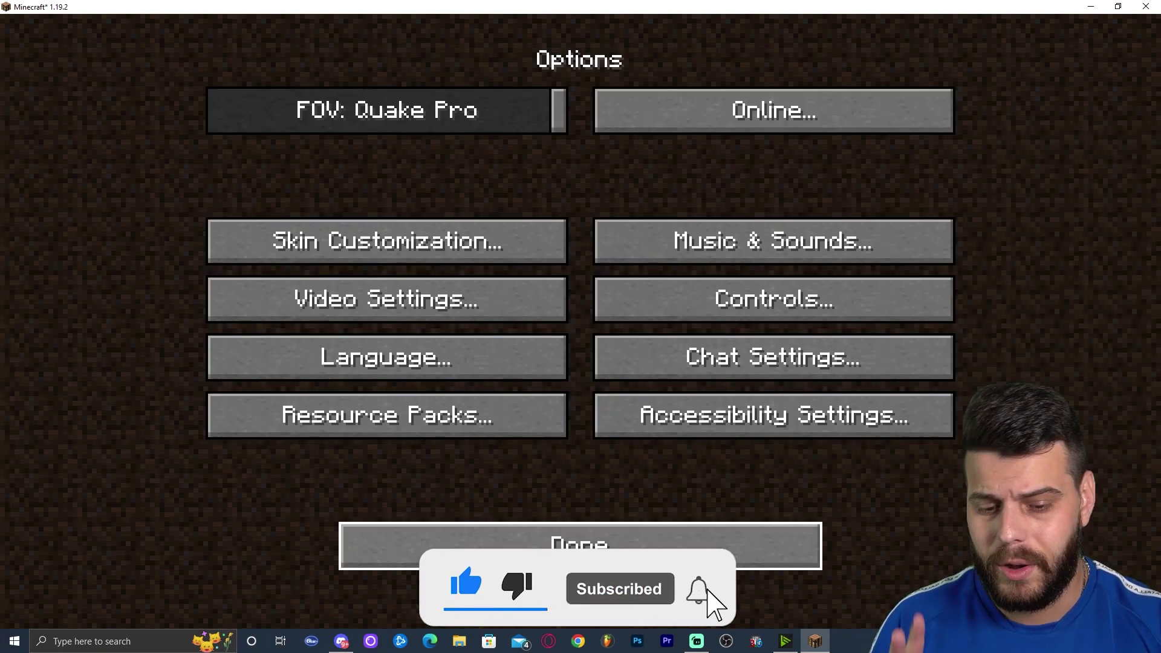
left_click(695, 574)
left_click(556, 308)
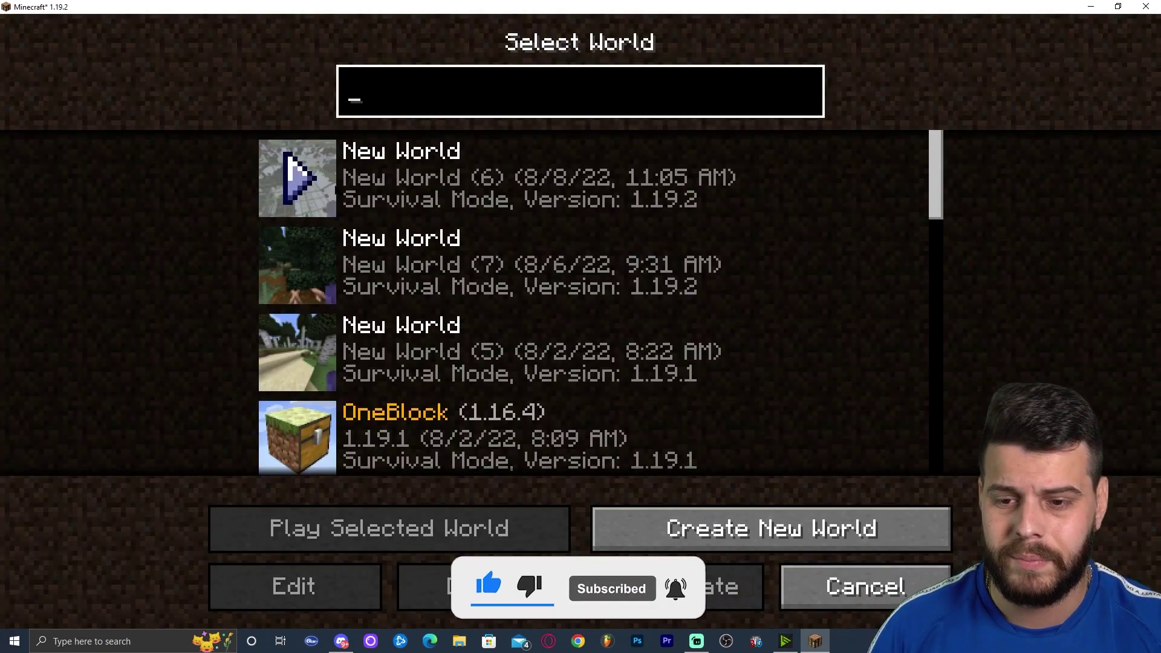
left_click(295, 177)
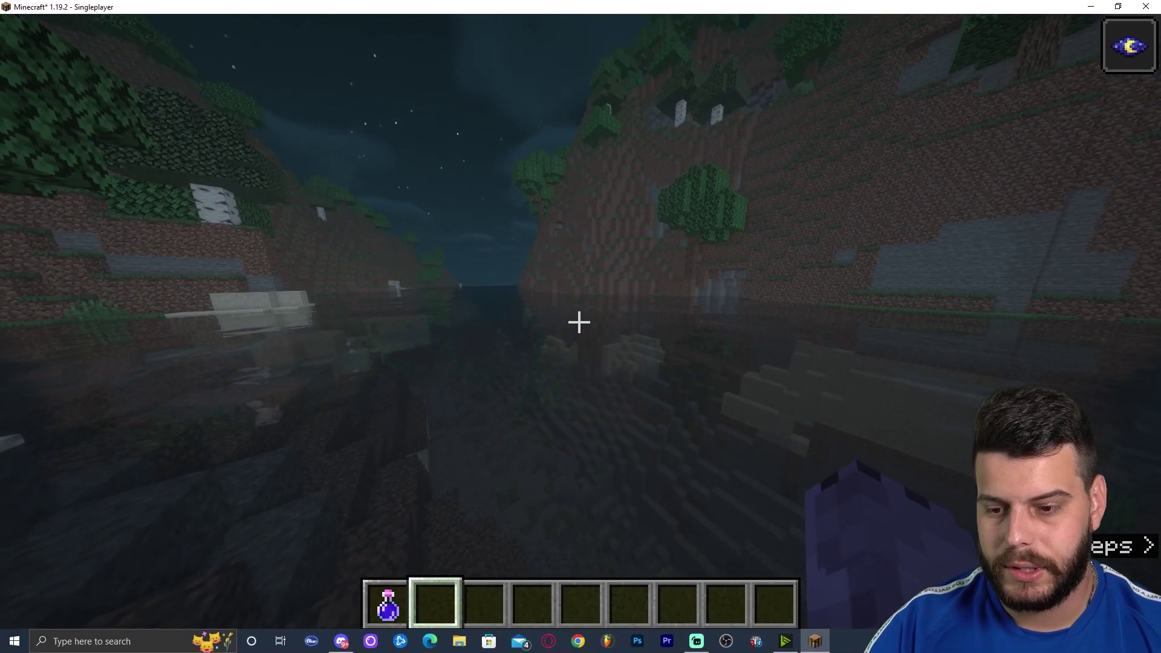
key("F5")
key("F5")
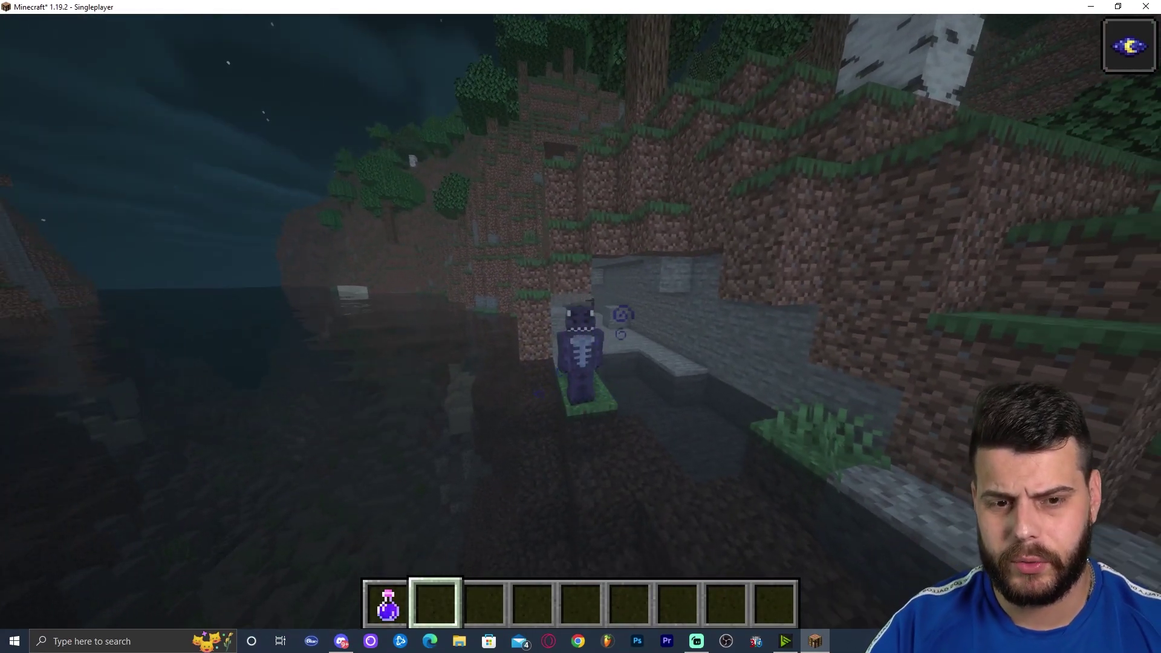
Open the world to LAN with cheats allowed
key("Escape")
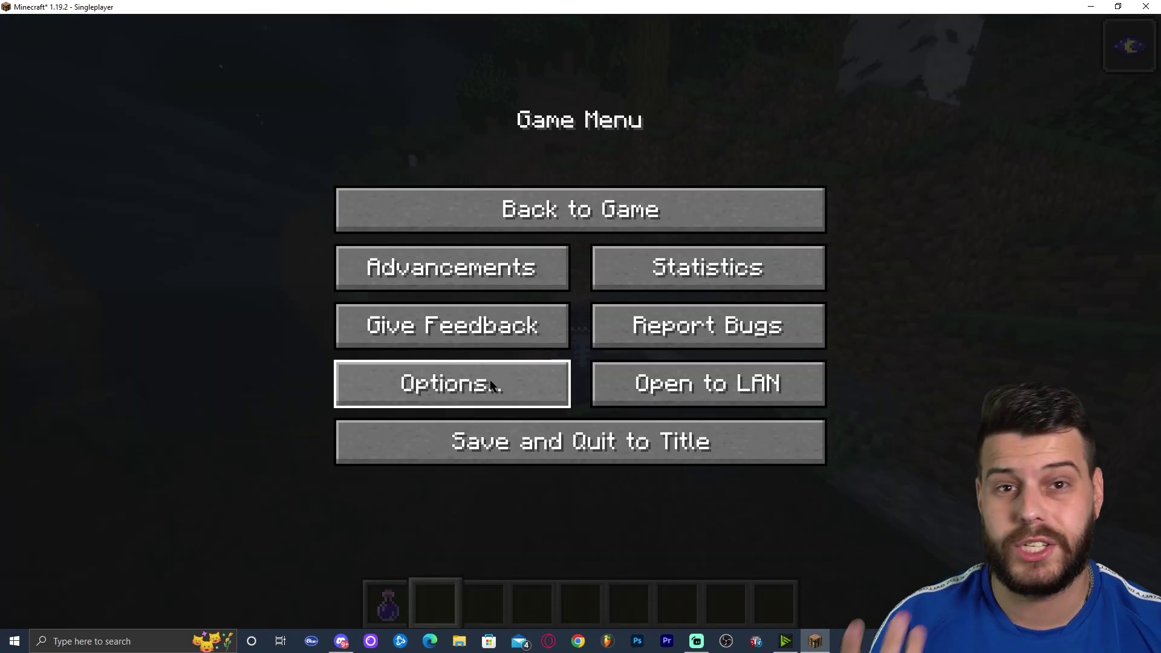
left_click(689, 387)
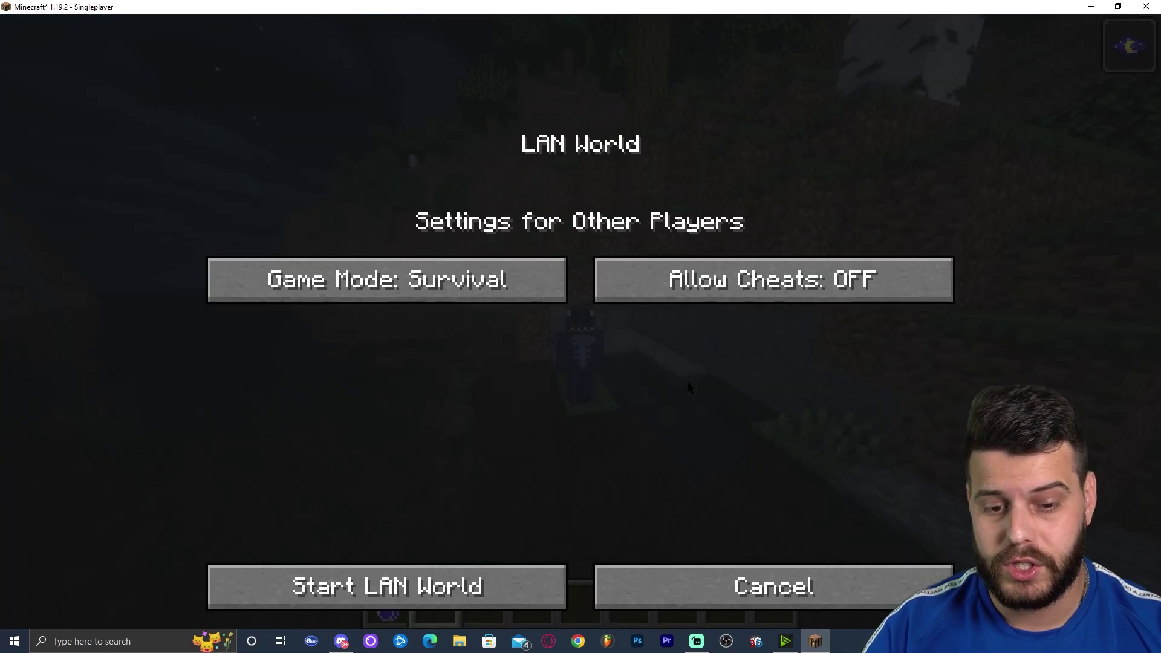
left_click(790, 284)
left_click(455, 599)
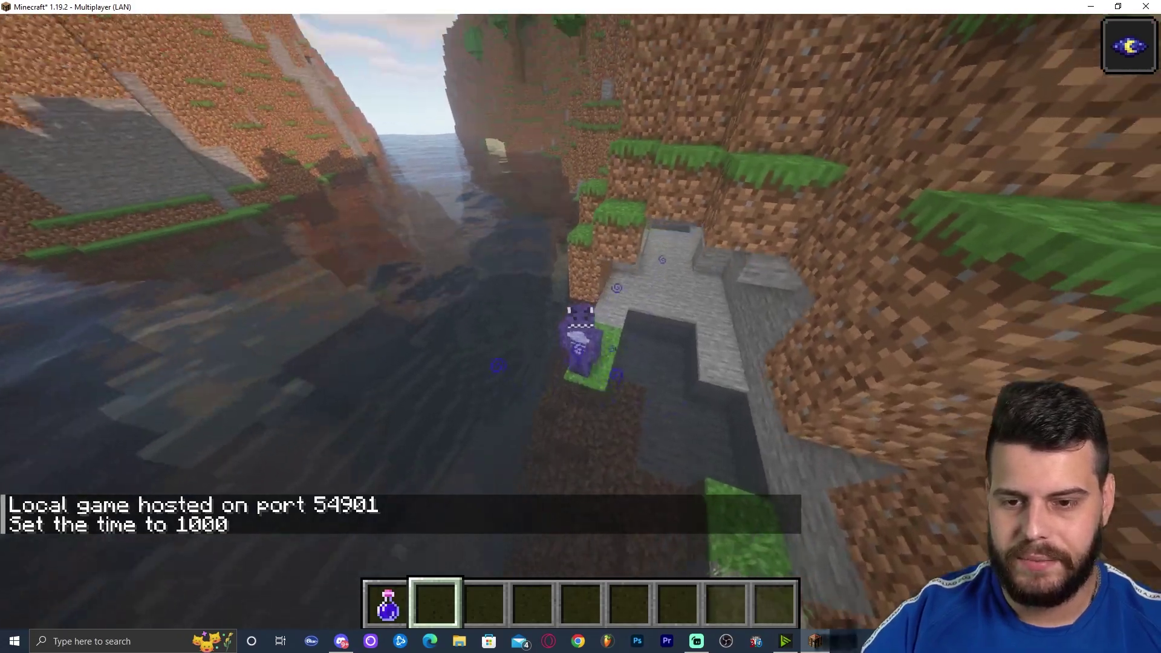